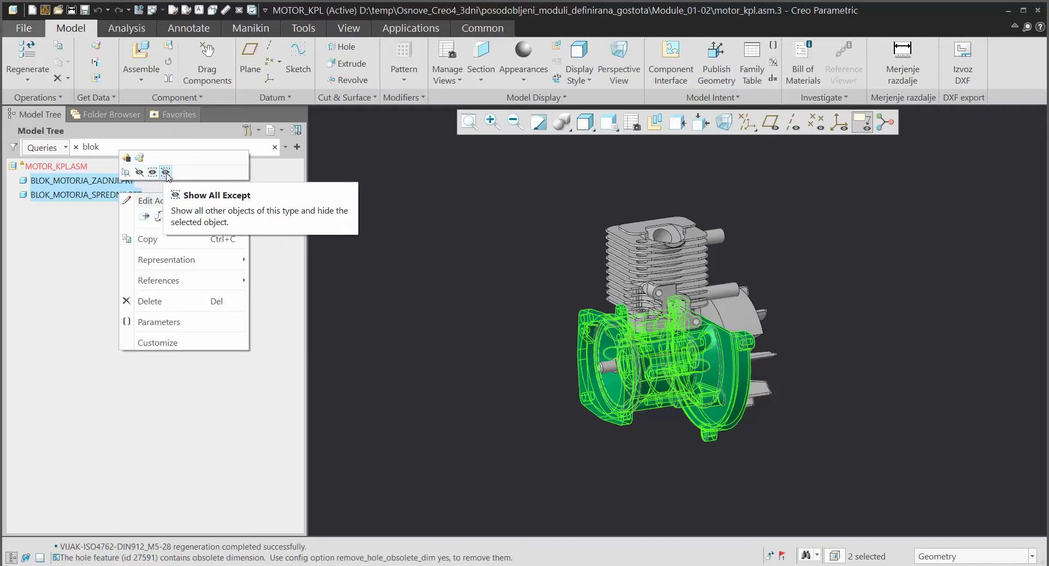
- Show only the two selected BLOK_MOTORJA parts, deselect them, and clear the blok query from the model tree
{"action": "left_click", "coordinate": [152, 173]}
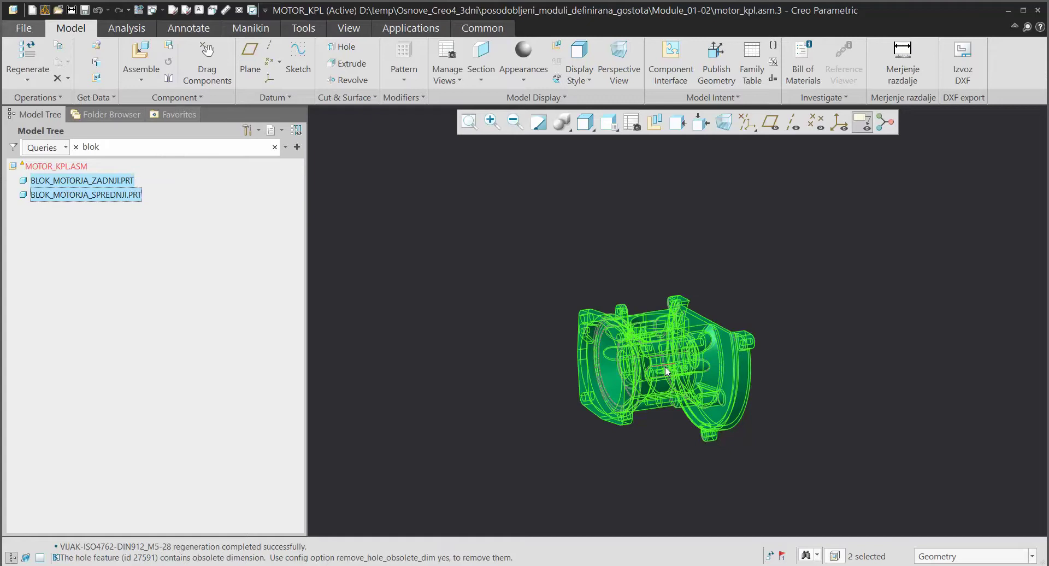
{"action": "middle_click_drag", "start_coordinate": [667, 372], "coordinate": [667, 465], "text": "ctrl"}
{"action": "left_click", "coordinate": [452, 351]}
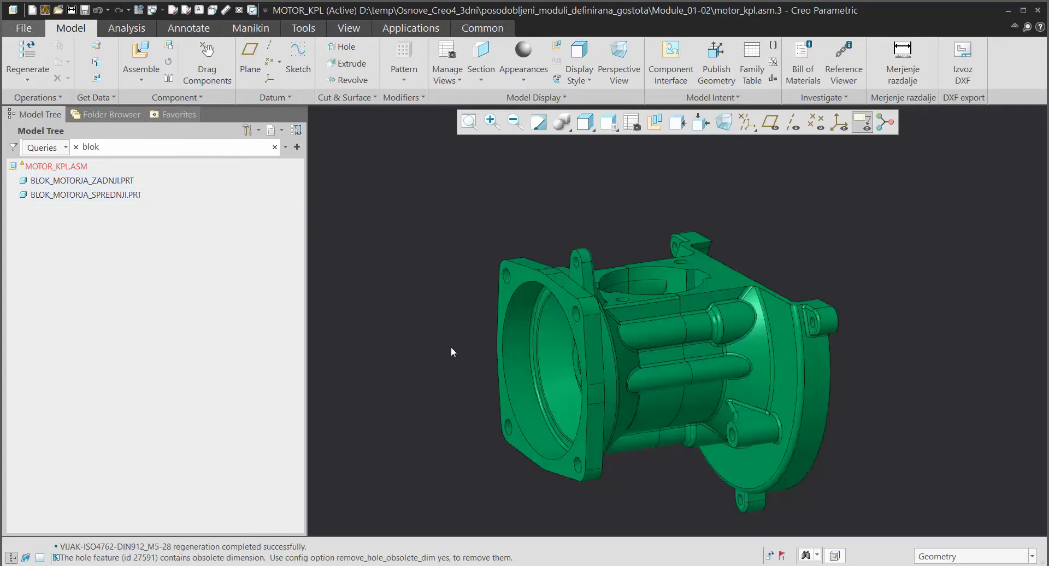
{"action": "left_click", "coordinate": [274, 148]}
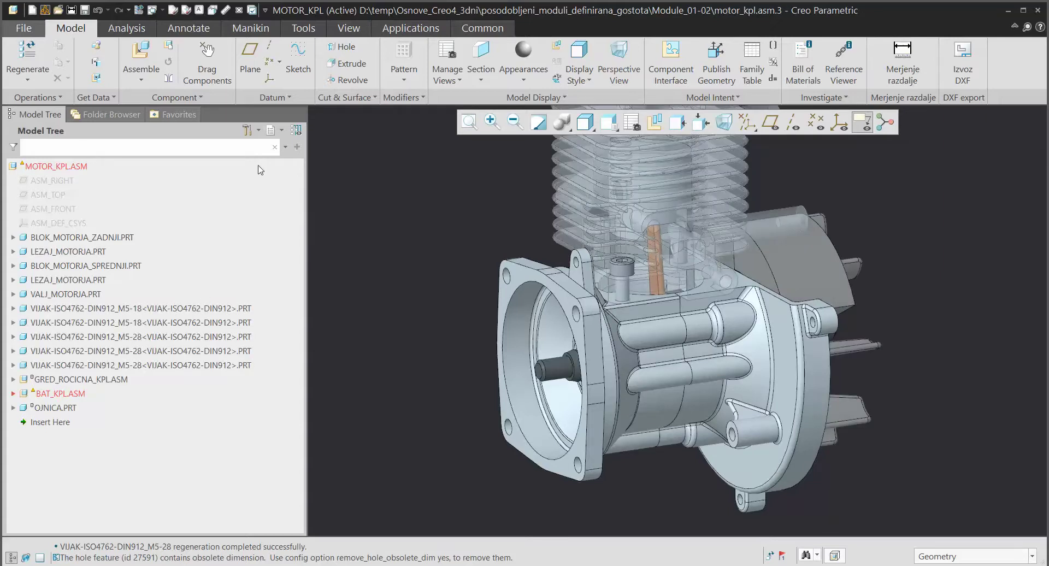
- Filter the model tree with the Family Table Instances configuration query
{"action": "left_click", "coordinate": [285, 146]}
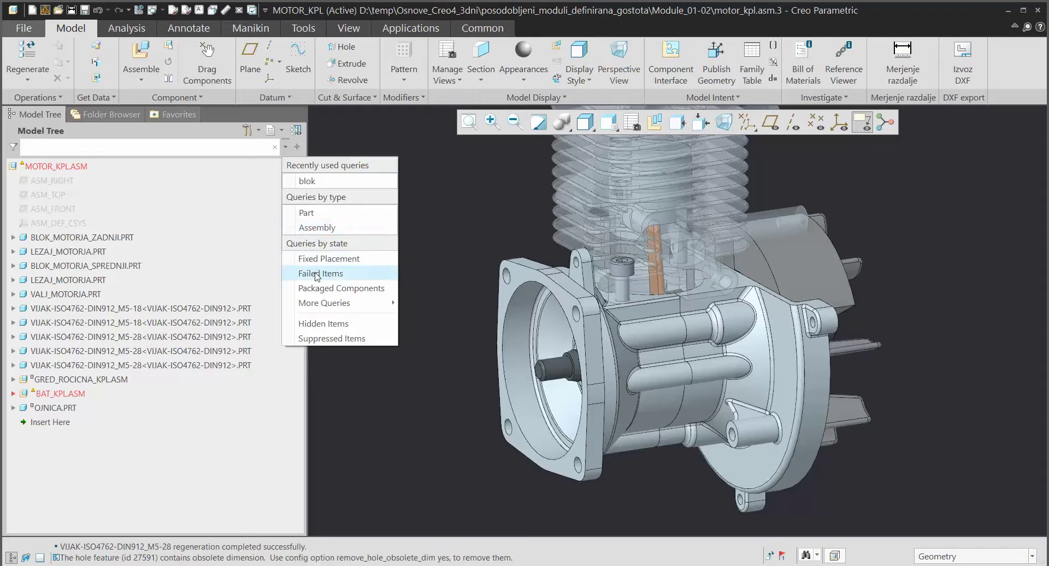
{"action": "mouse_move", "coordinate": [324, 304]}
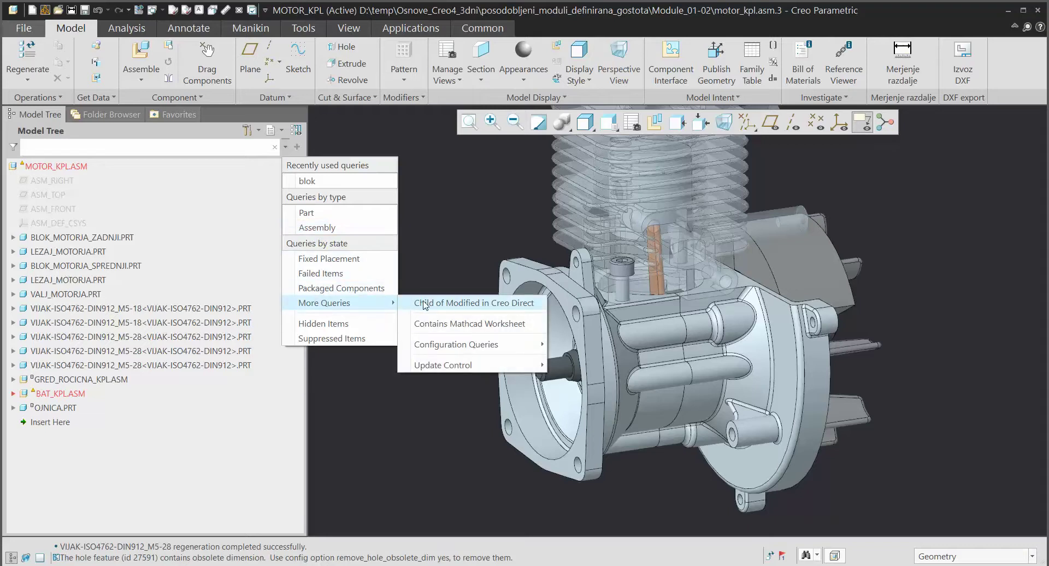
{"action": "mouse_move", "coordinate": [436, 347]}
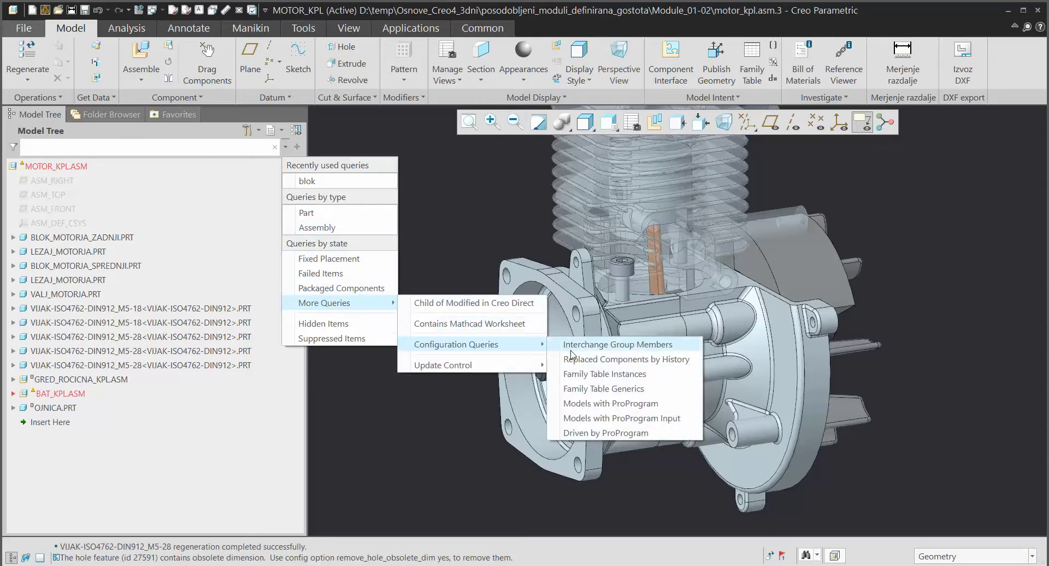
{"action": "left_click", "coordinate": [579, 376]}
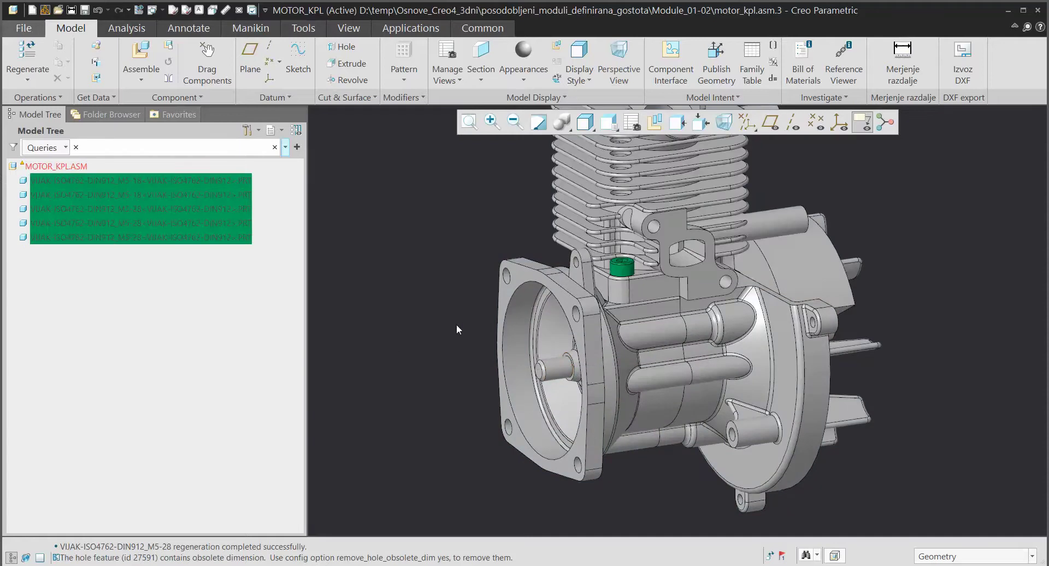
- Add the Part type query to the family table filter and review the list of active queries
{"action": "left_click", "coordinate": [285, 147]}
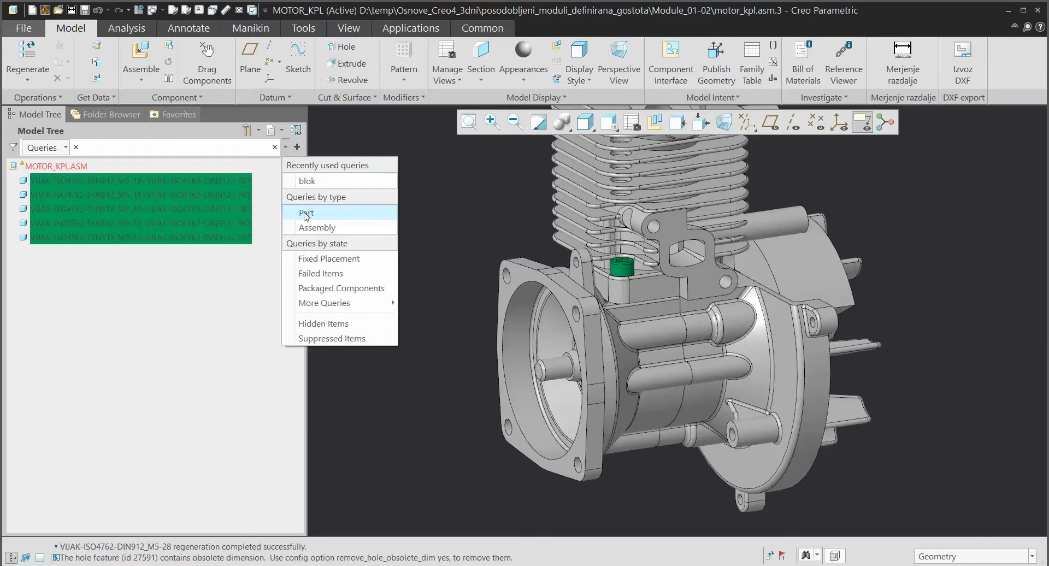
{"action": "left_click", "coordinate": [285, 147]}
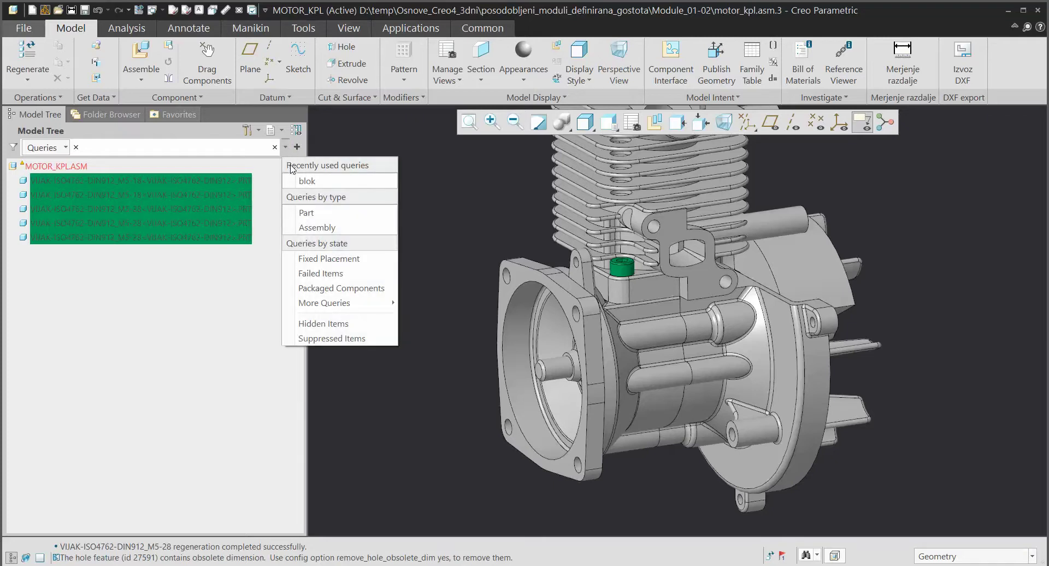
{"action": "left_click", "coordinate": [67, 149]}
{"action": "left_click", "coordinate": [66, 148]}
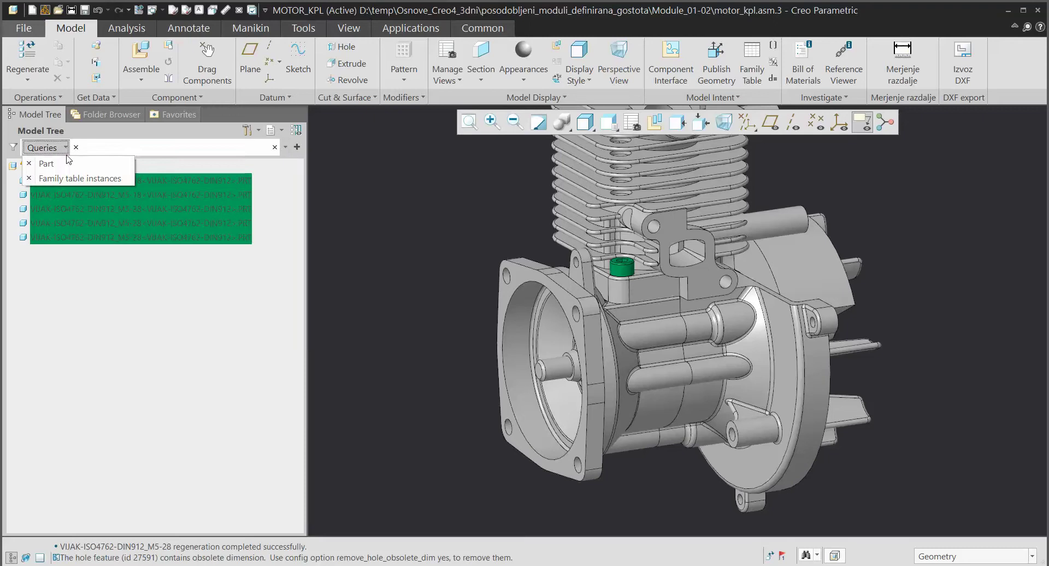
{"action": "left_click", "coordinate": [76, 179]}
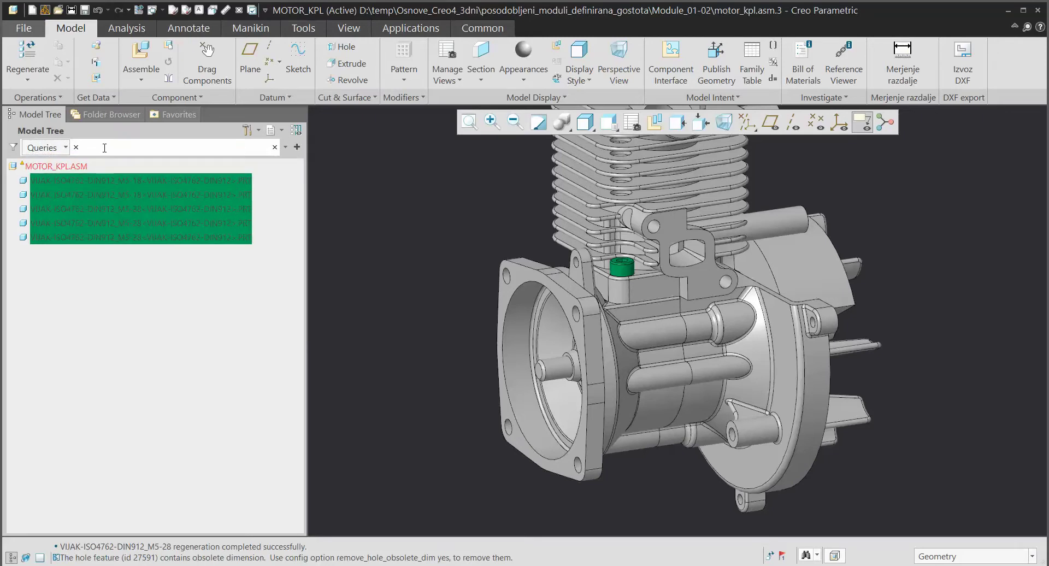
- Narrow the filter with the text 28, select the matching screws, and show only them in the assembly
{"action": "type", "text": "28"}
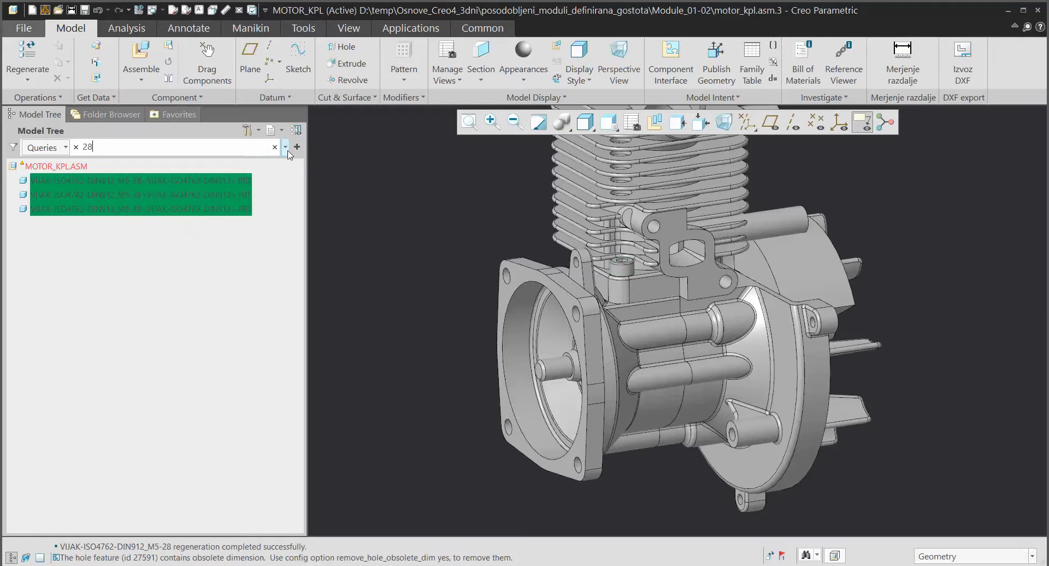
{"action": "key", "text": "Return"}
{"action": "right_click", "coordinate": [215, 210]}
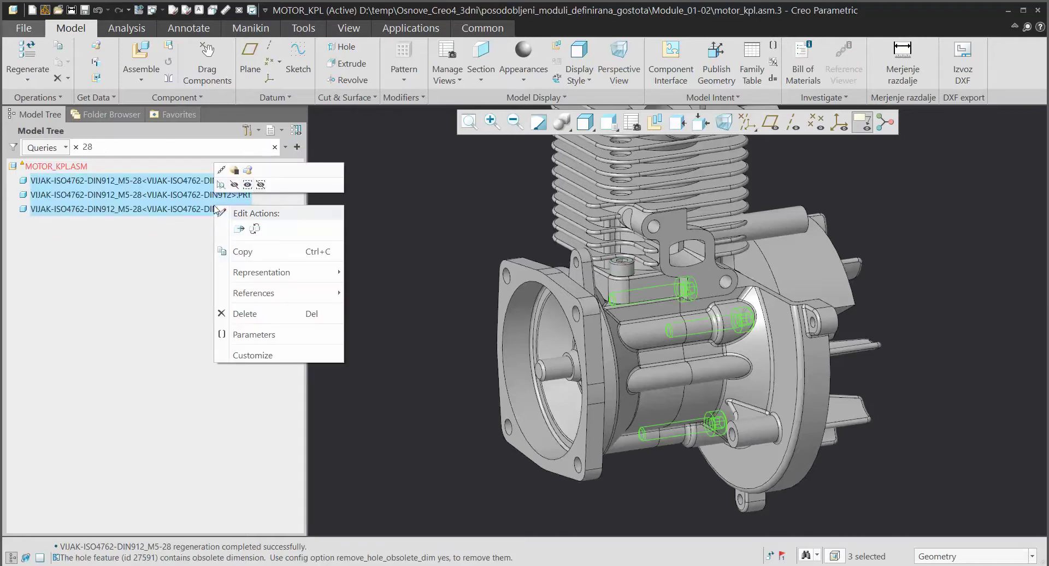
{"action": "left_click", "coordinate": [250, 193]}
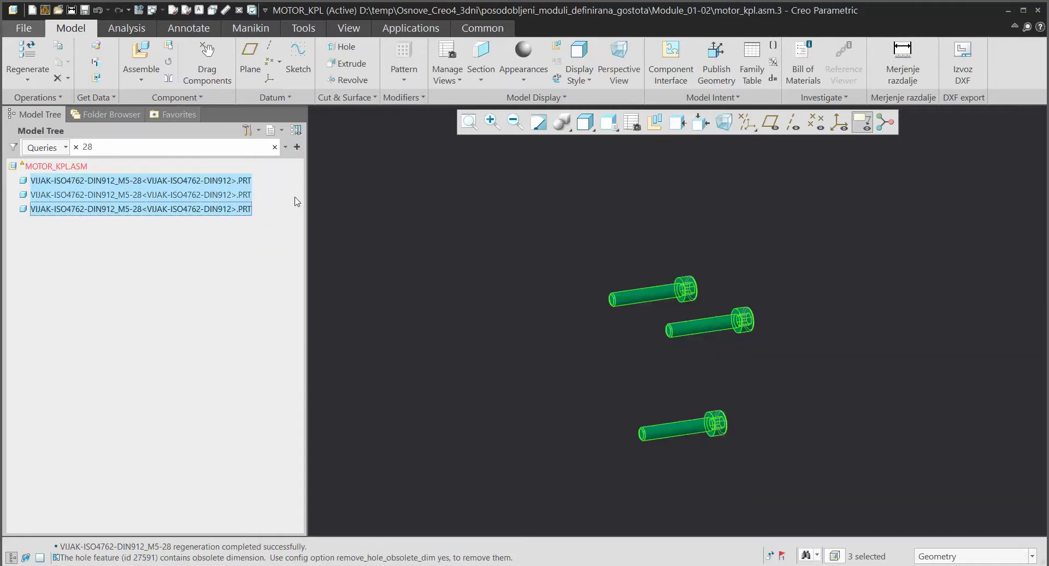
- Clear all model tree queries and deselect the isolated M5-28 screws
{"action": "left_click", "coordinate": [275, 147]}
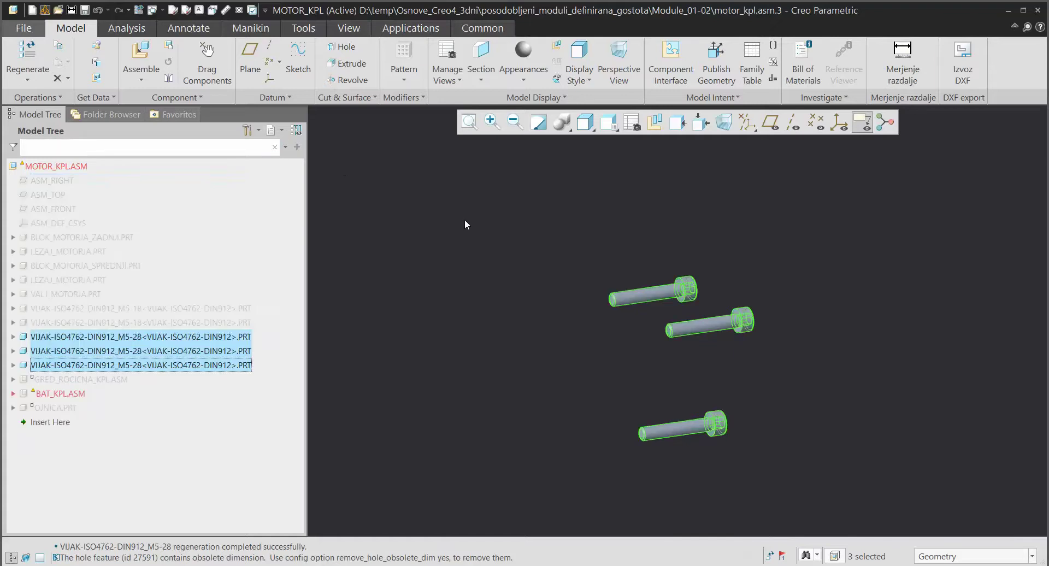
{"action": "left_click", "coordinate": [501, 239]}
{"action": "middle_click_drag", "start_coordinate": [670, 311], "coordinate": [714, 326]}
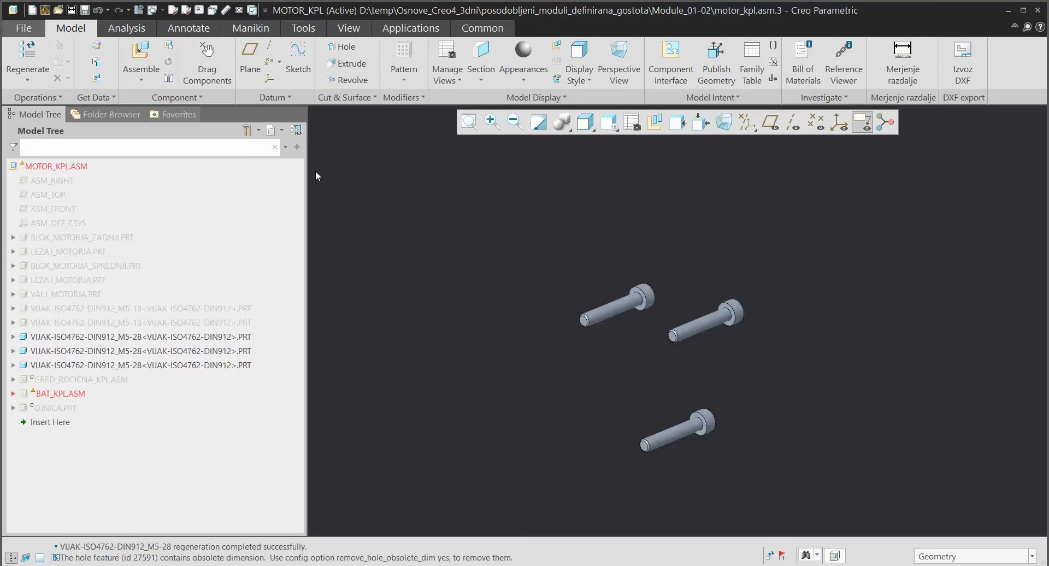
- Filter the model tree for Hidden Items restricted to the Part type
{"action": "left_click", "coordinate": [286, 147]}
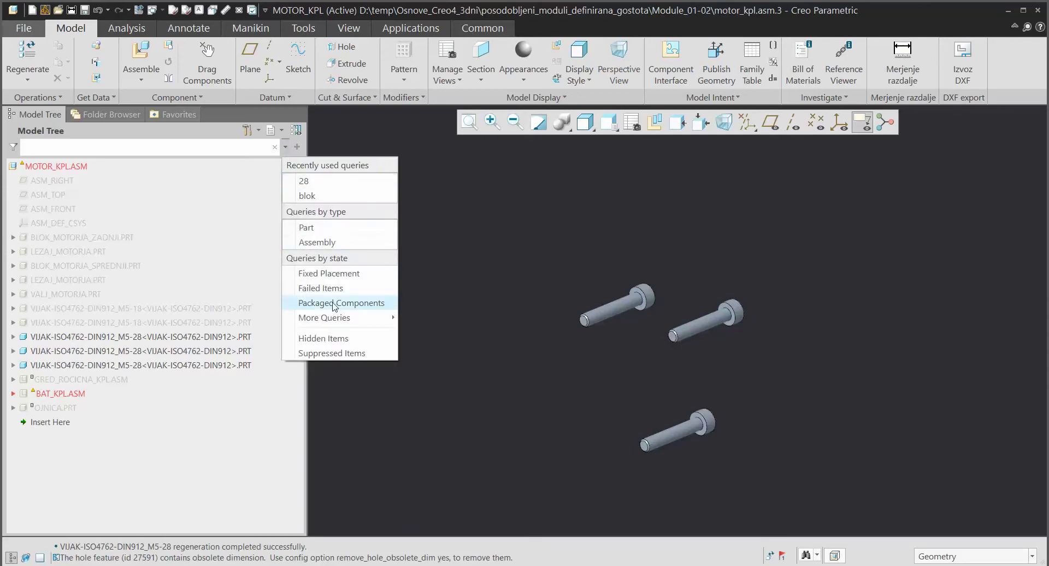
{"action": "left_click", "coordinate": [351, 338]}
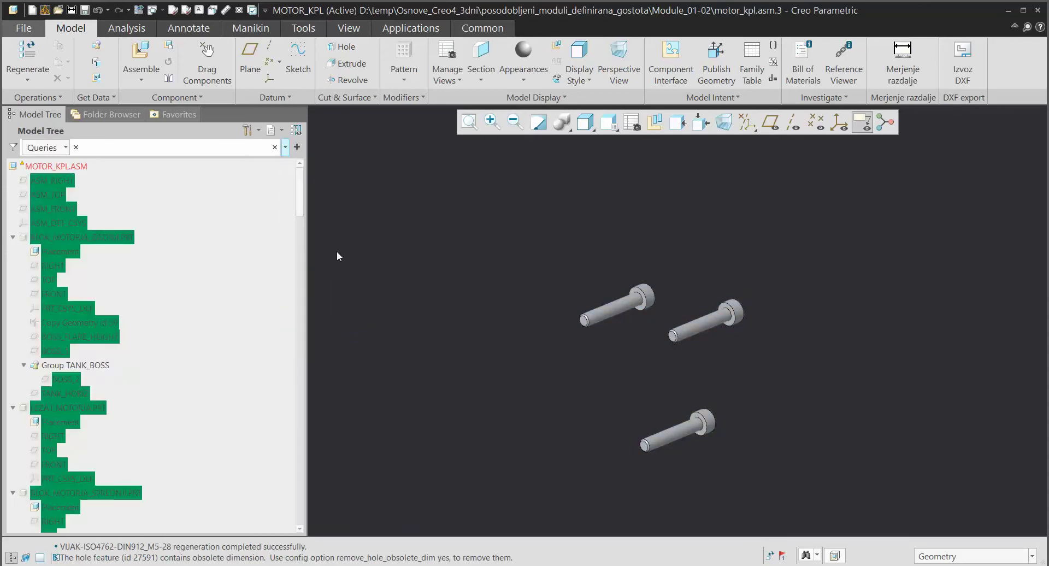
{"action": "left_click", "coordinate": [285, 151]}
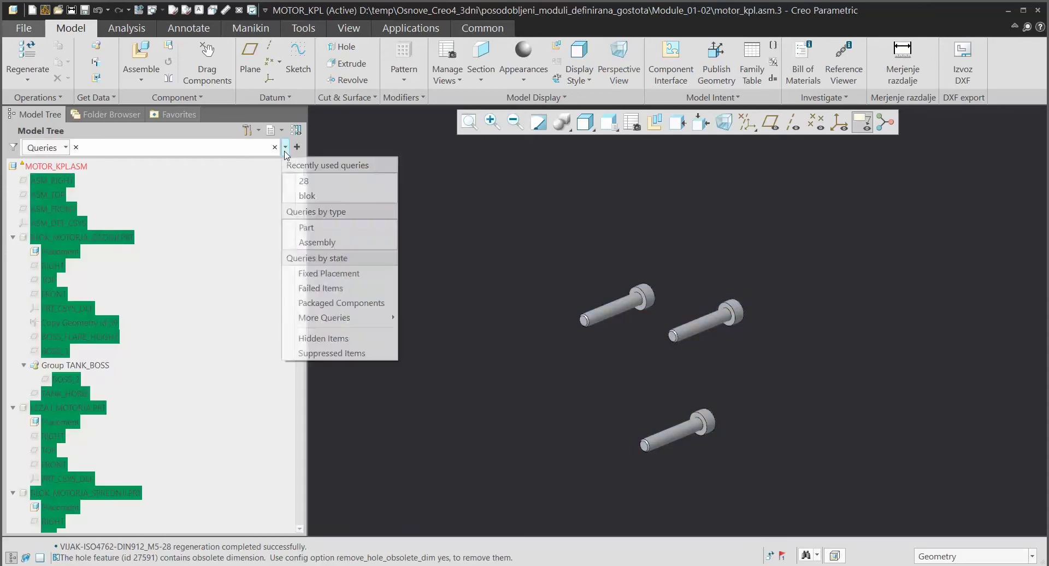
{"action": "left_click", "coordinate": [306, 227]}
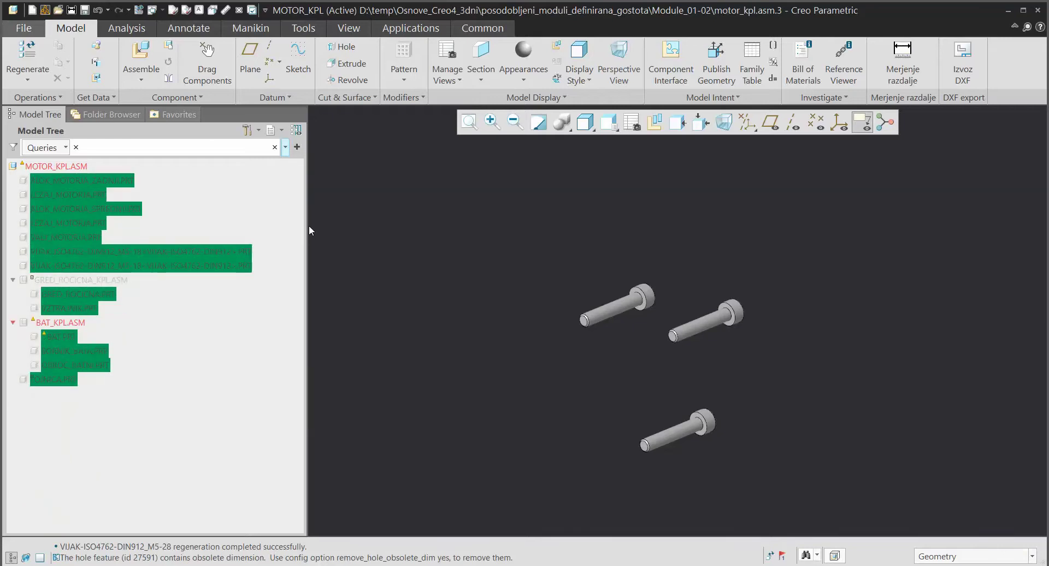
- Select all the hidden parts found by the query and make them visible again
{"action": "left_click", "coordinate": [296, 146]}
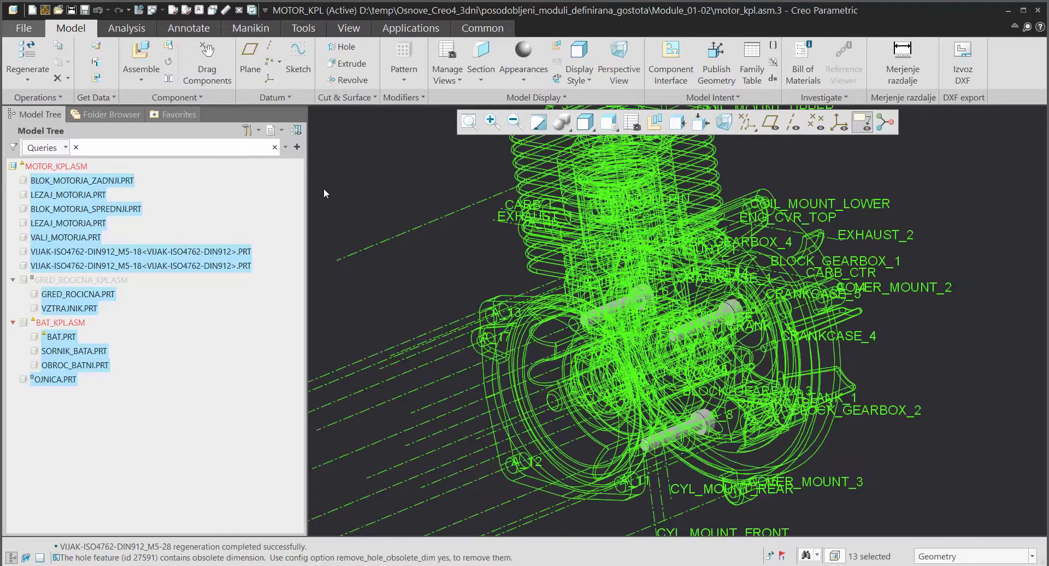
{"action": "right_click", "coordinate": [324, 188]}
{"action": "left_click", "coordinate": [342, 168]}
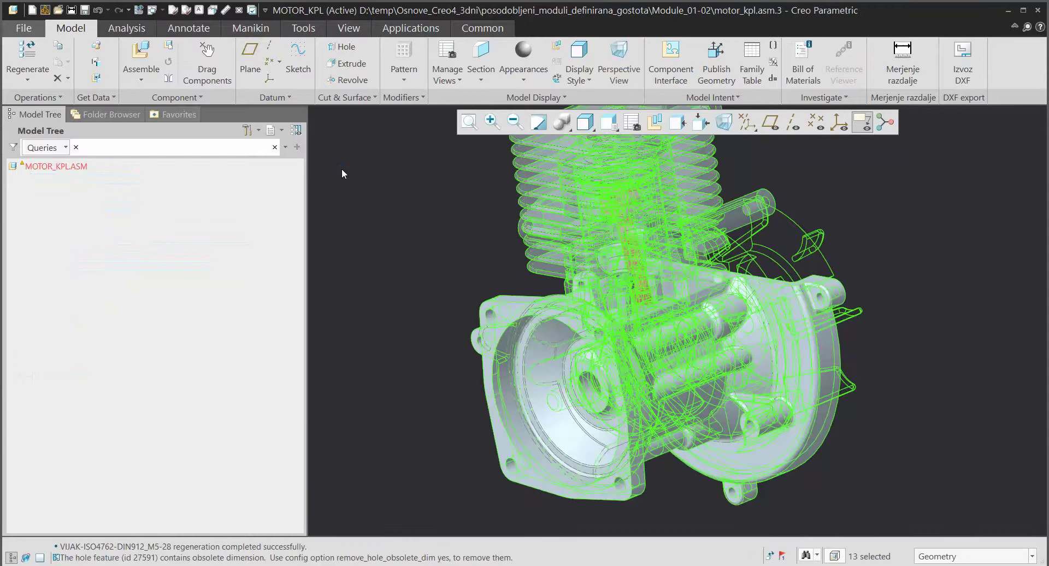
- Replace the Part query with an Assembly query while keeping the Hidden Items filter
{"action": "left_click", "coordinate": [65, 147]}
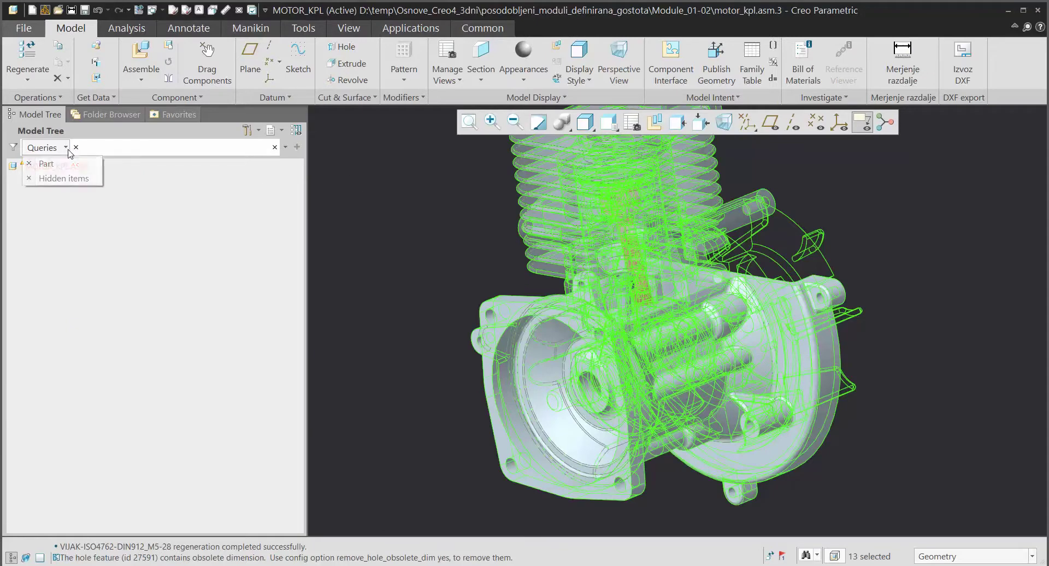
{"action": "left_click", "coordinate": [43, 174]}
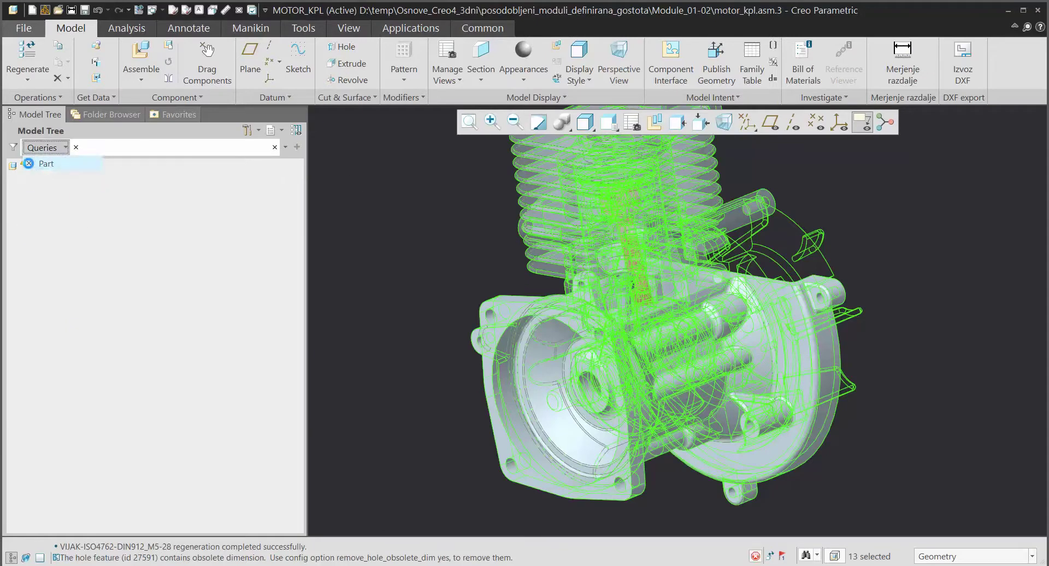
{"action": "left_click", "coordinate": [285, 147]}
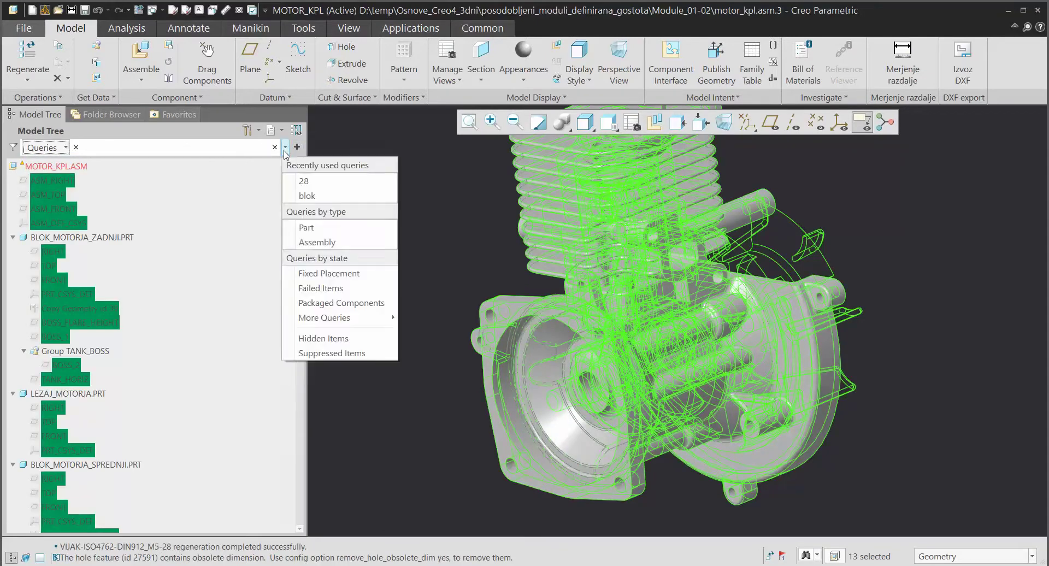
{"action": "left_click", "coordinate": [319, 243]}
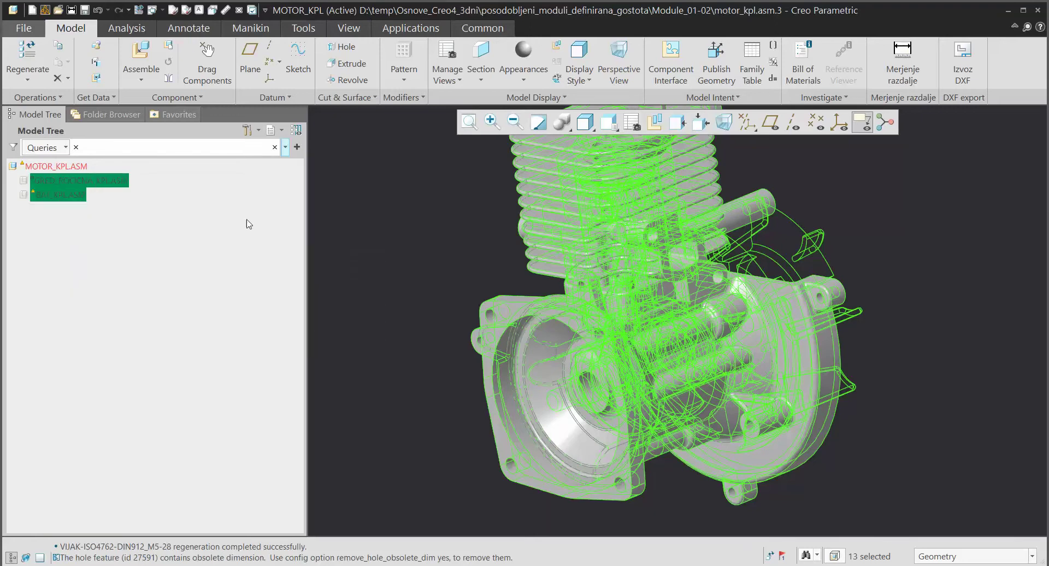
- Select the hidden GRED_ROCICNA_KPL and BAT_KPL subassemblies, make them visible, and clear the selection
{"action": "left_click", "coordinate": [297, 146]}
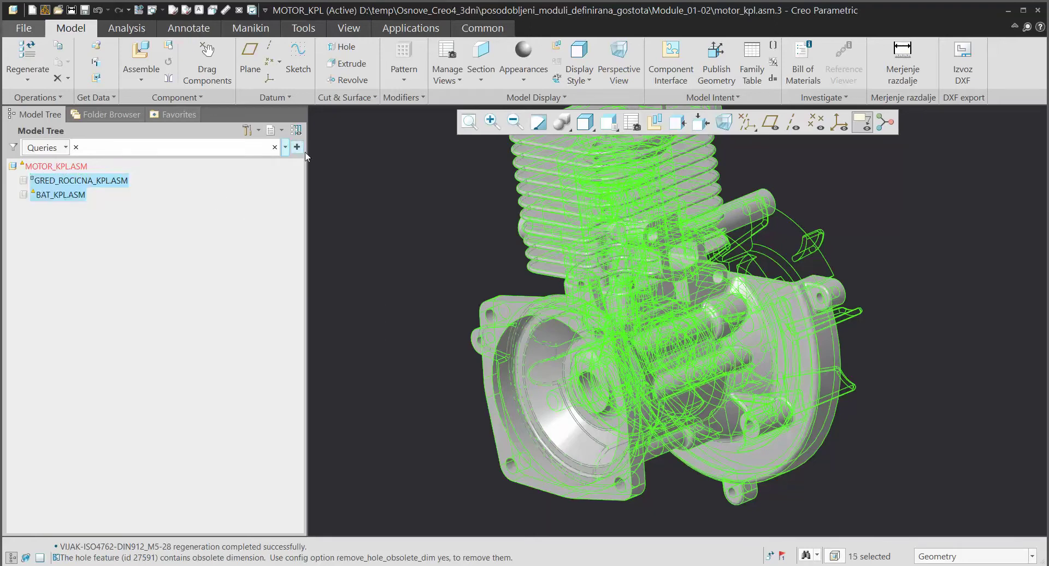
{"action": "right_click", "coordinate": [75, 188]}
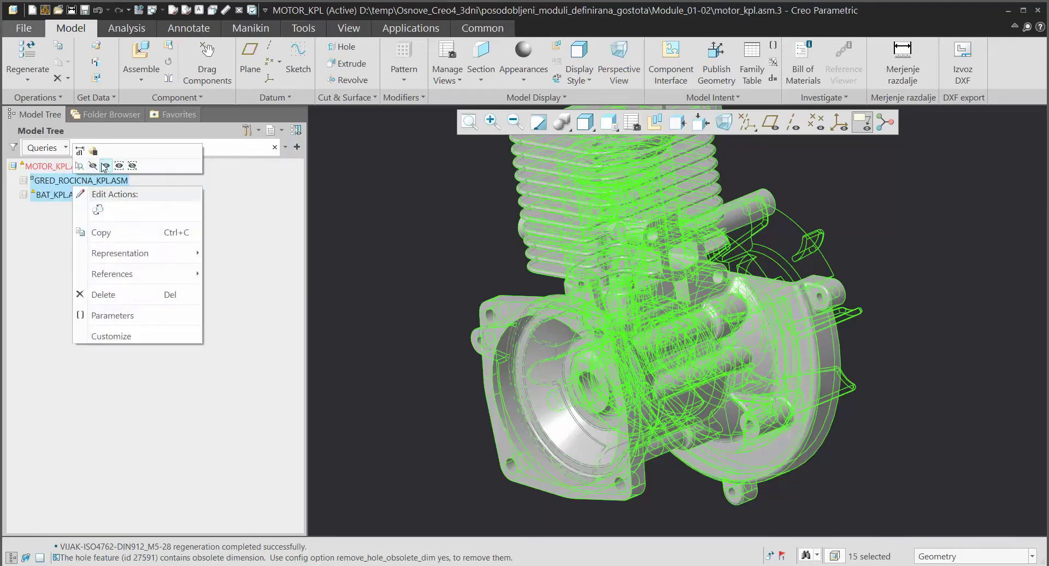
{"action": "left_click", "coordinate": [101, 164]}
{"action": "left_click", "coordinate": [396, 212]}
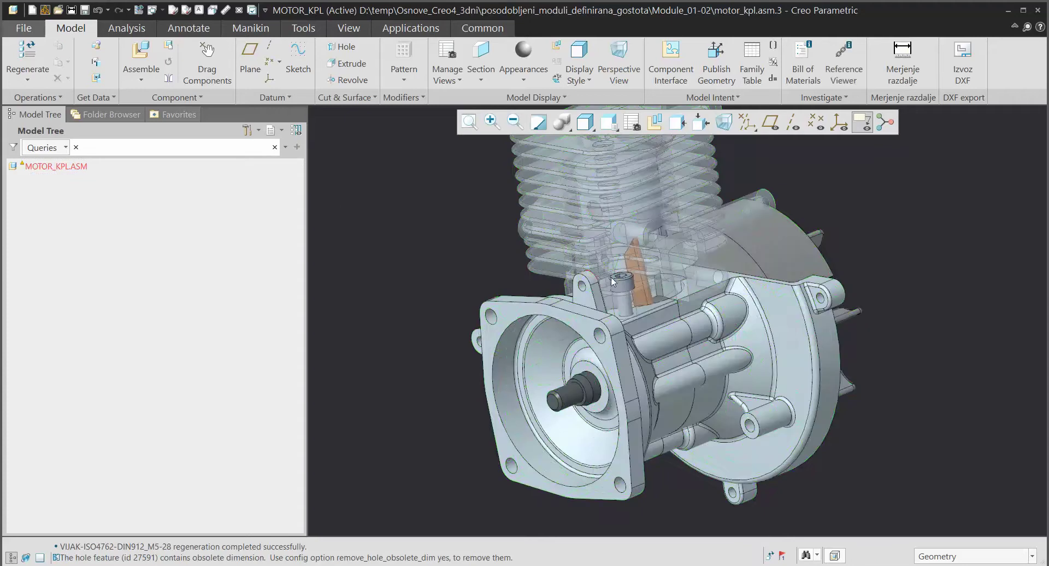
{"action": "scroll", "coordinate": [625, 229], "scroll_direction": "down", "scroll_amount": 3}
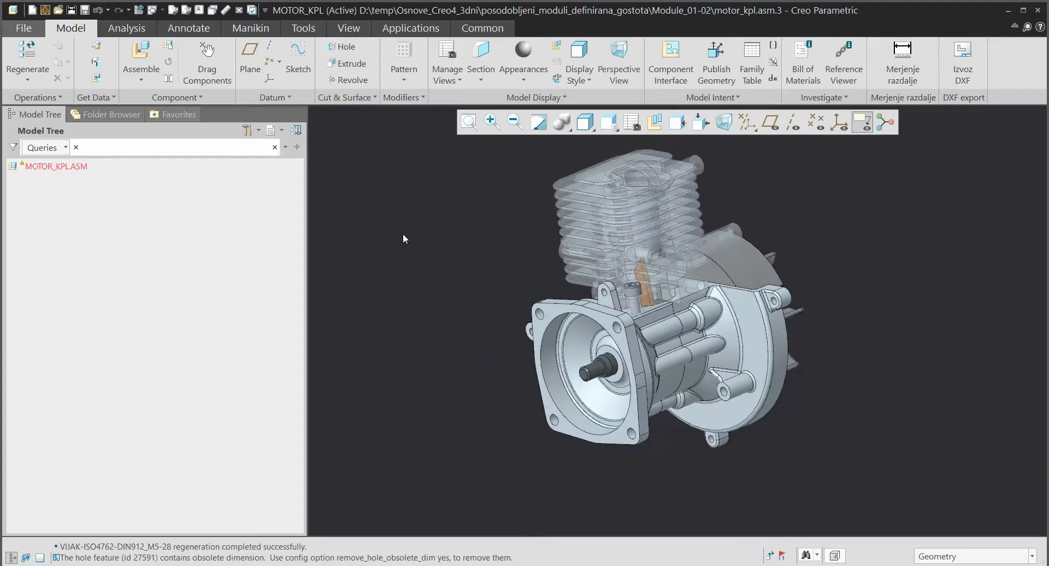
- Clear the queries and filter the model tree for components of type Part containing the text motorja
{"action": "left_click", "coordinate": [275, 147]}
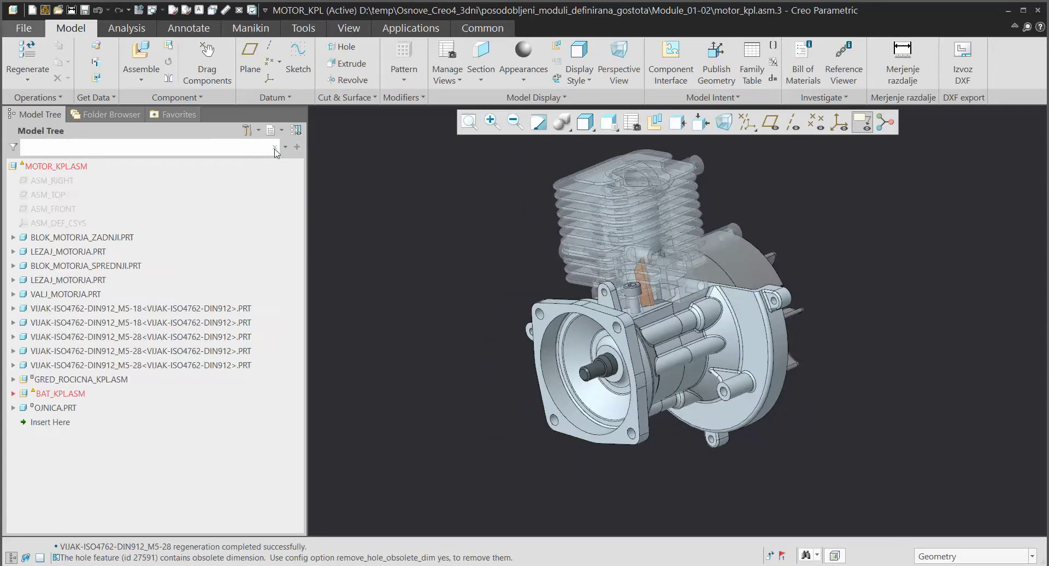
{"action": "type", "text": "motorja"}
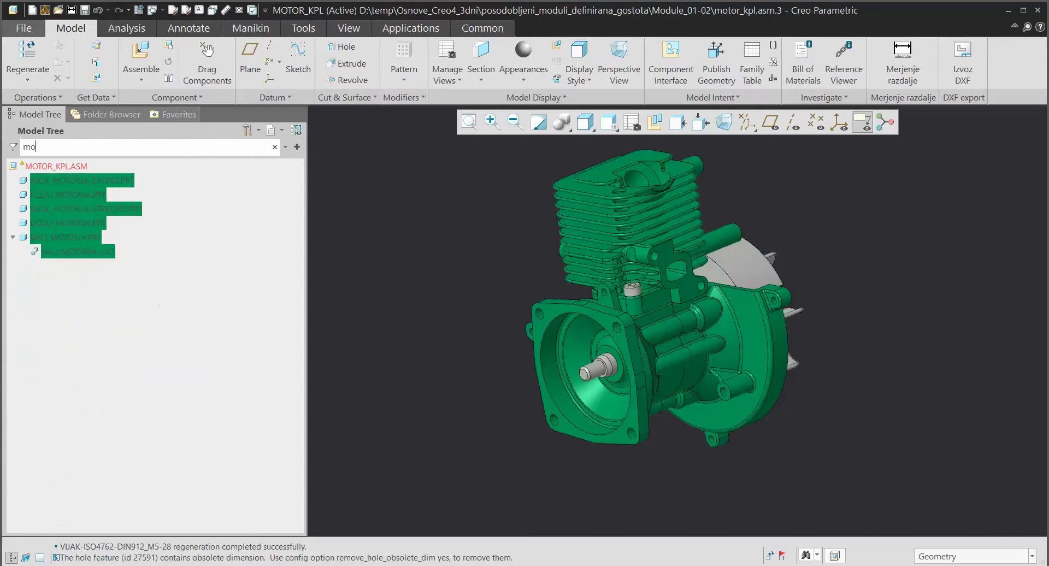
{"action": "left_click", "coordinate": [285, 146]}
{"action": "left_click", "coordinate": [306, 242]}
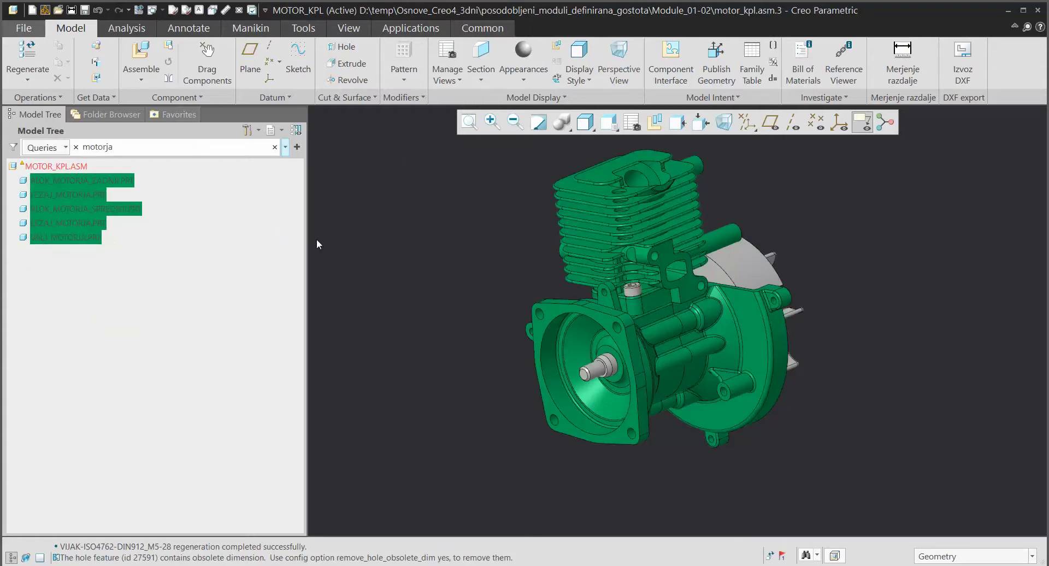
- Select all the parts found by the motorja query, hide them, and clear the query
{"action": "left_click", "coordinate": [297, 147]}
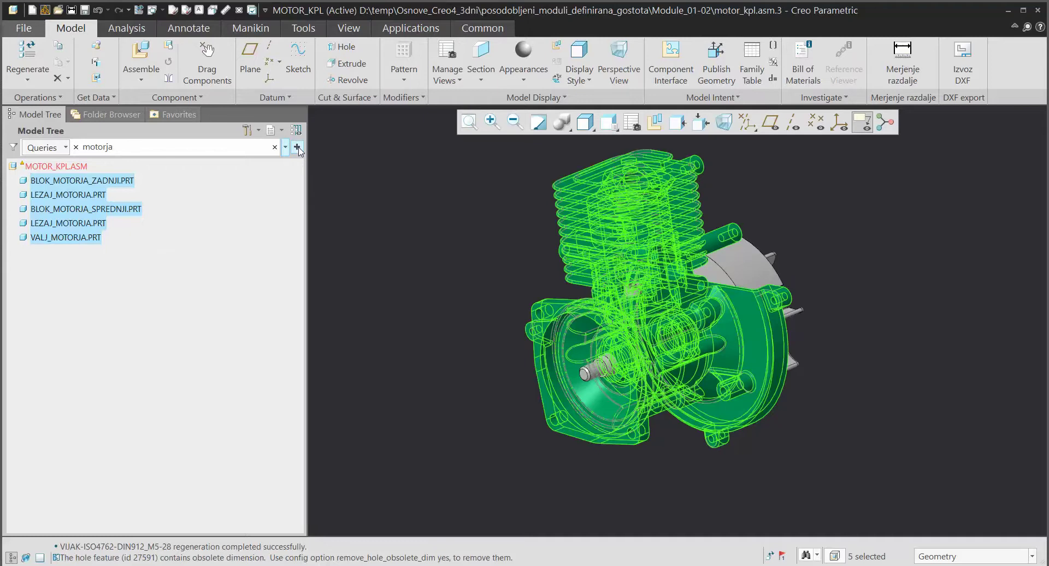
{"action": "right_click", "coordinate": [101, 208]}
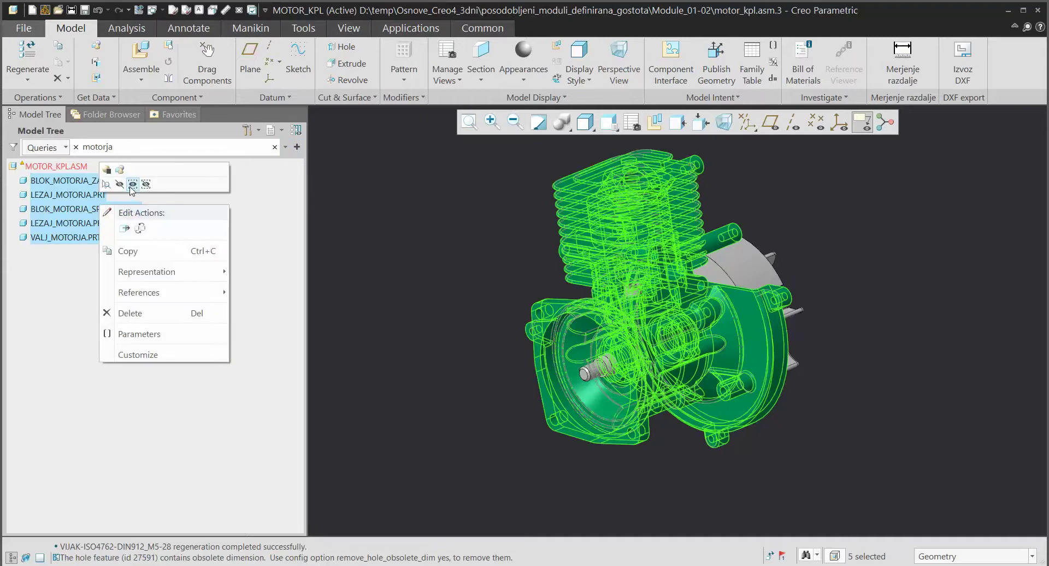
{"action": "left_click", "coordinate": [131, 185]}
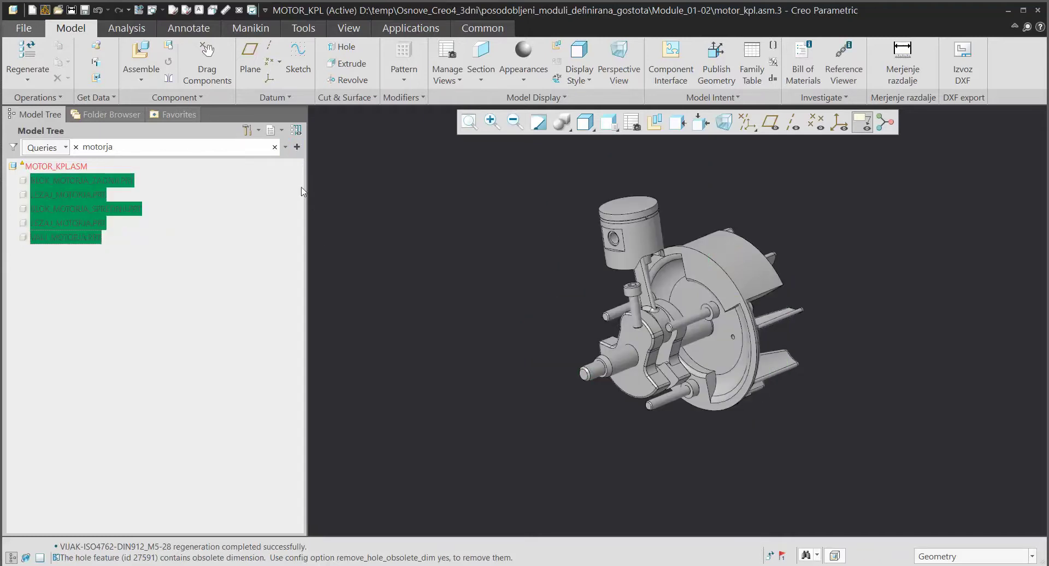
{"action": "left_click", "coordinate": [275, 147]}
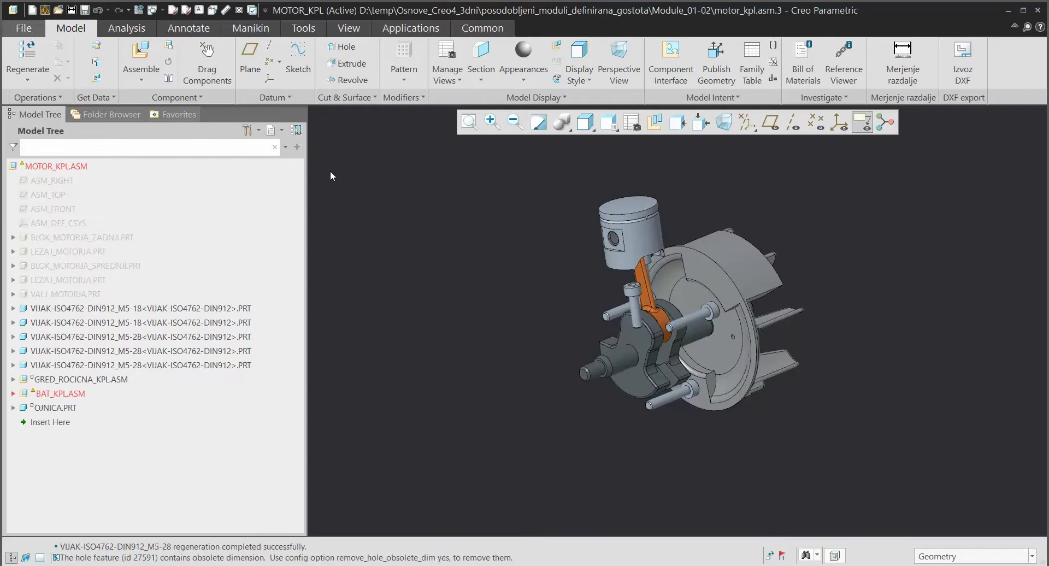
- Filter the model tree for Packaged Components, examine the highlighted components in the model, and clear the query
{"action": "left_click", "coordinate": [286, 146]}
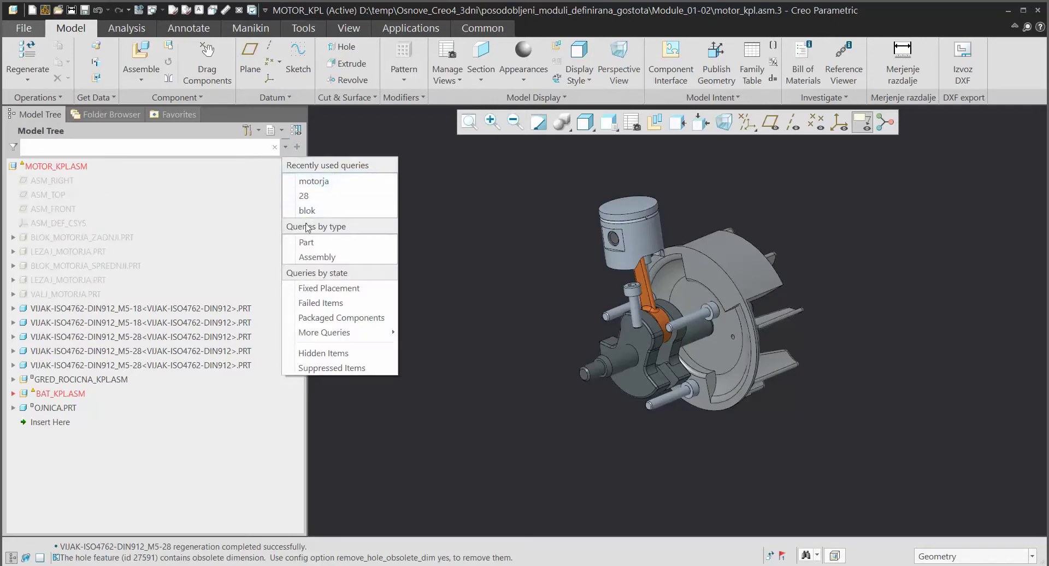
{"action": "left_click", "coordinate": [320, 317]}
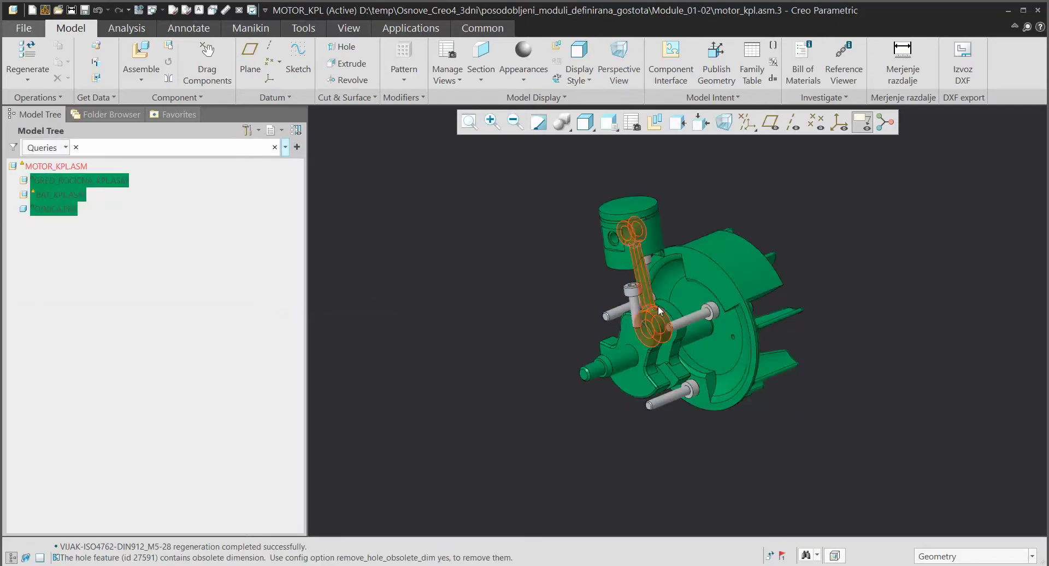
{"action": "mouse_move", "coordinate": [700, 282]}
{"action": "left_mouse_down", "text": "ctrl+alt"}
{"action": "mouse_move", "coordinate": [734, 292]}
{"action": "mouse_move", "coordinate": [590, 276]}
{"action": "mouse_move", "coordinate": [737, 358]}
{"action": "left_mouse_up", "text": "ctrl+alt"}
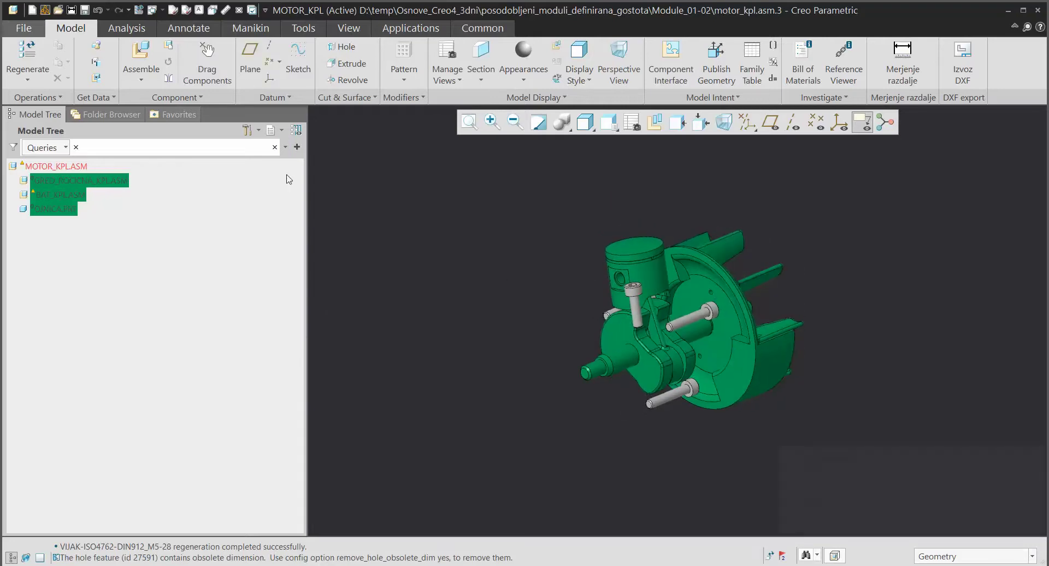
{"action": "left_click", "coordinate": [275, 147]}
- Find the Fixed Placement components, zoom to OBROC_BATNI.PRT in the model, and clear the query
{"action": "left_click", "coordinate": [285, 148]}
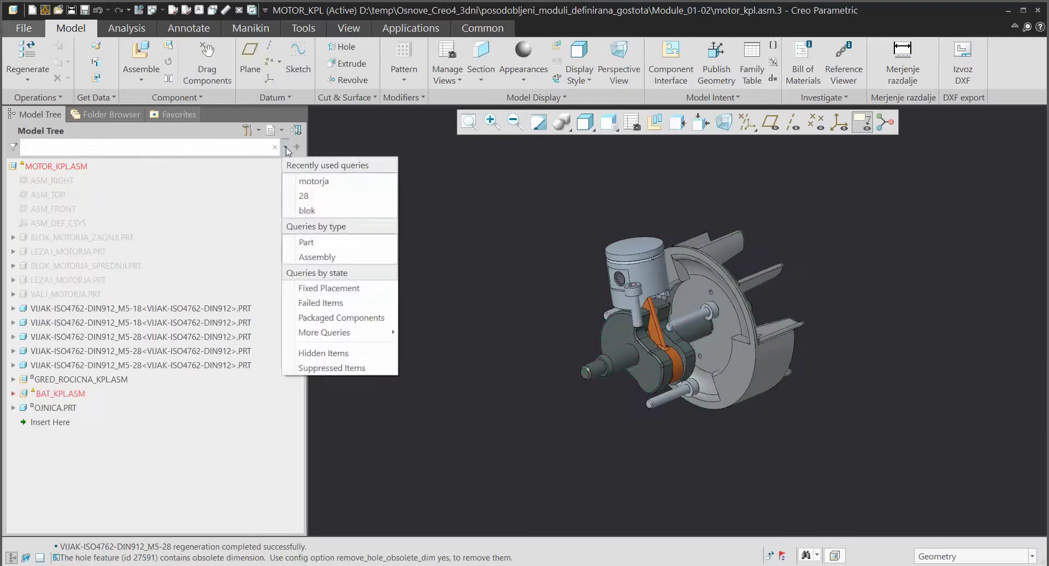
{"action": "left_click", "coordinate": [342, 288]}
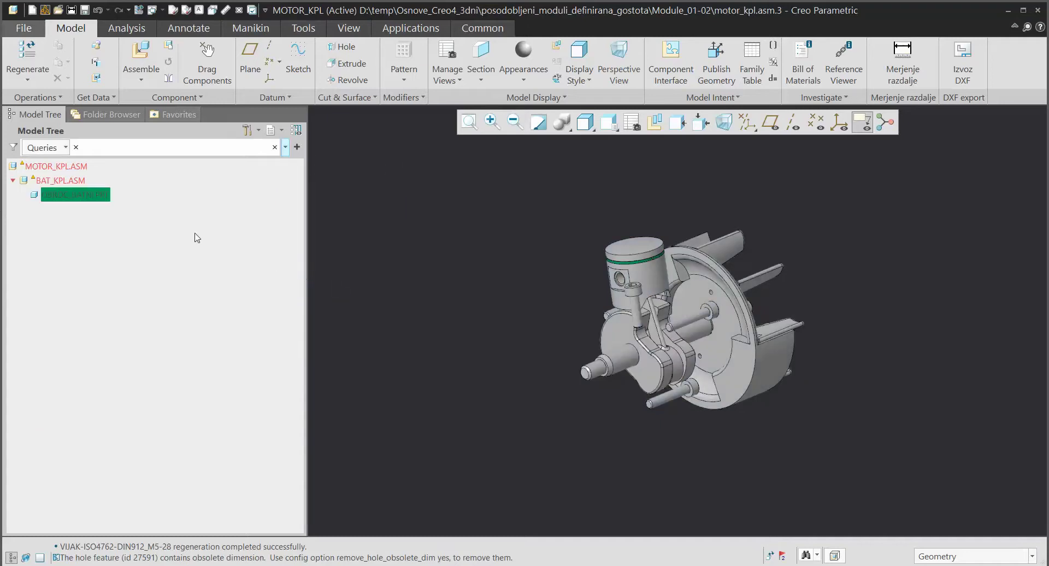
{"action": "left_click", "coordinate": [82, 197]}
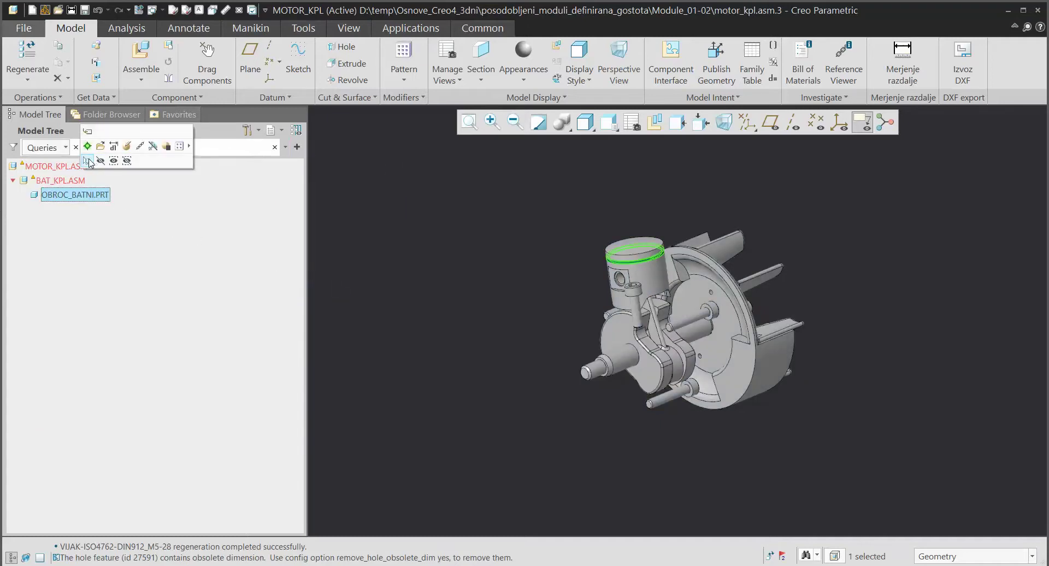
{"action": "left_click", "coordinate": [88, 159]}
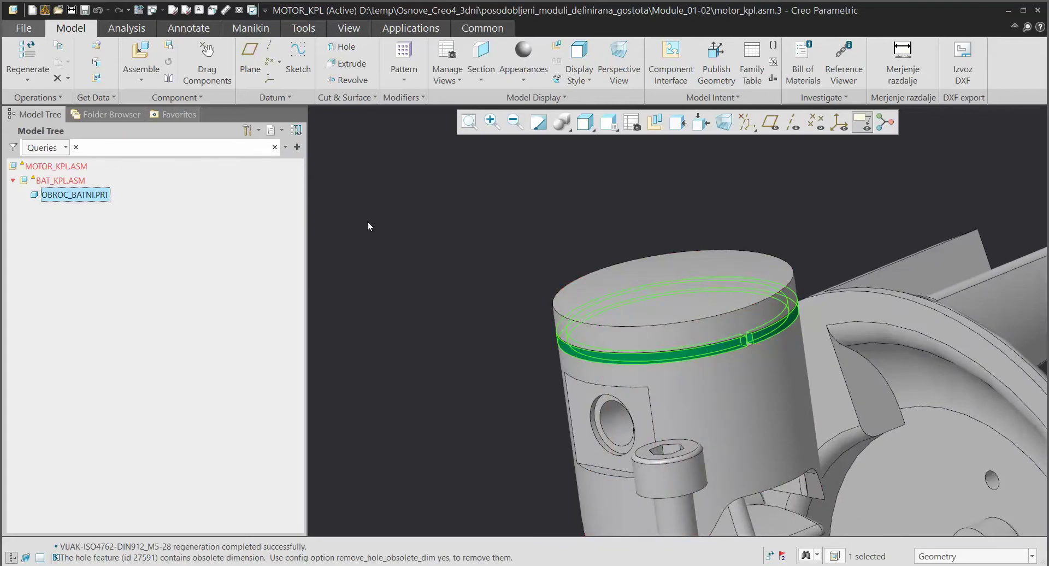
{"action": "left_click", "coordinate": [275, 146]}
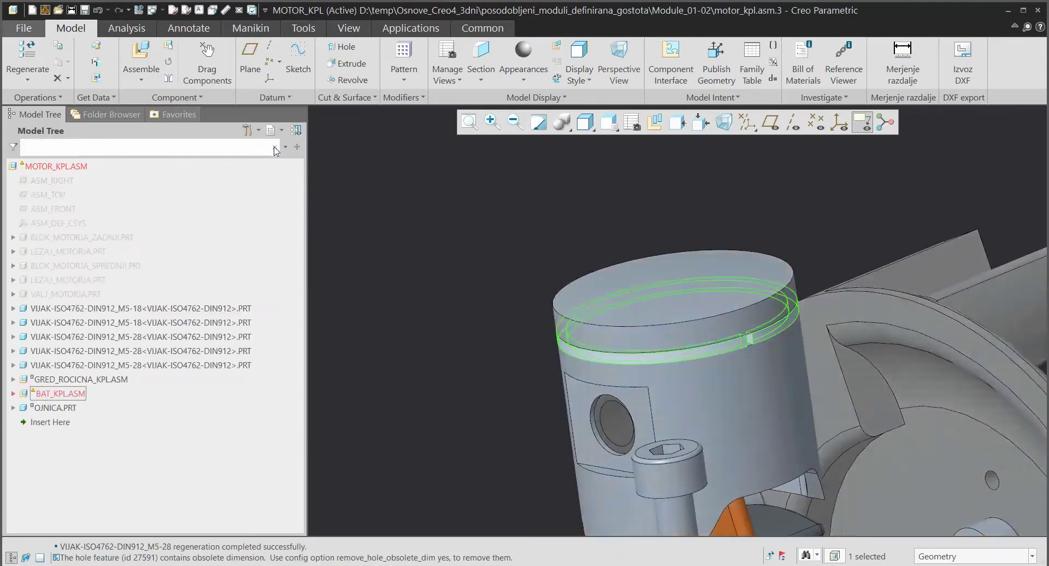
- Zoom the view to the whole MOTOR_KPL assembly and clear the selection
{"action": "left_click", "coordinate": [76, 167]}
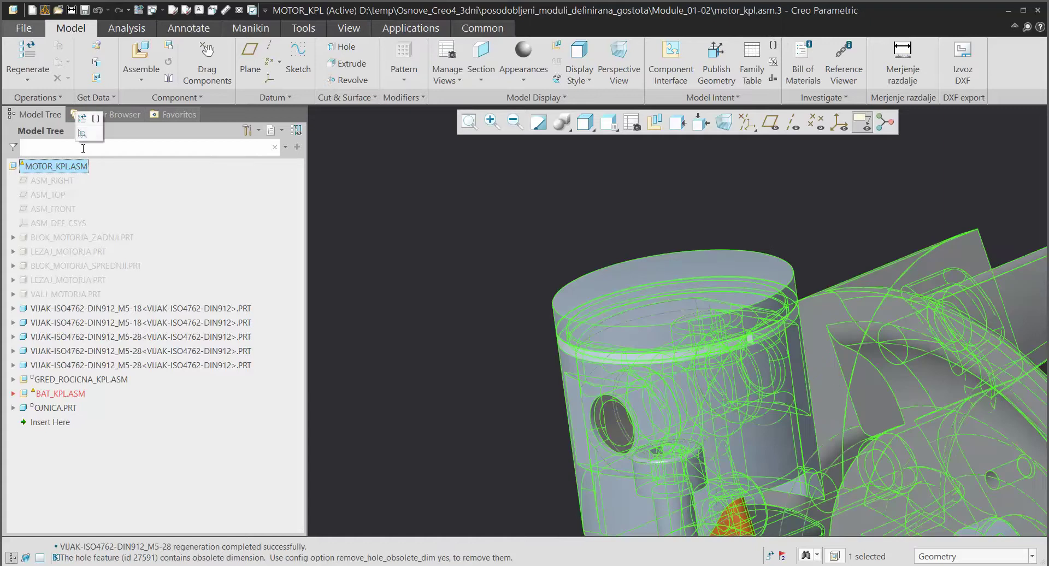
{"action": "left_click", "coordinate": [82, 134]}
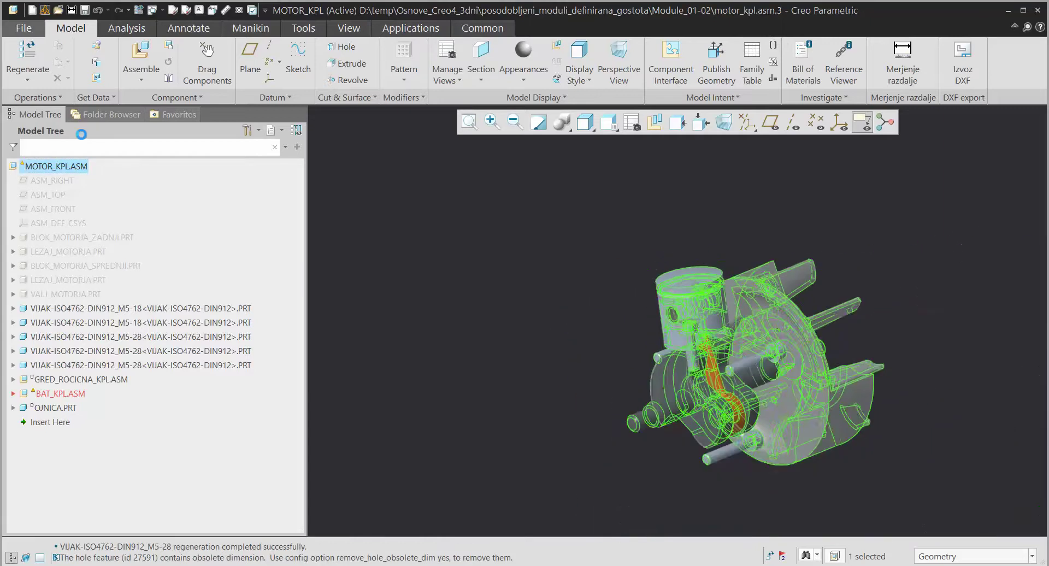
{"action": "left_click", "coordinate": [606, 283]}
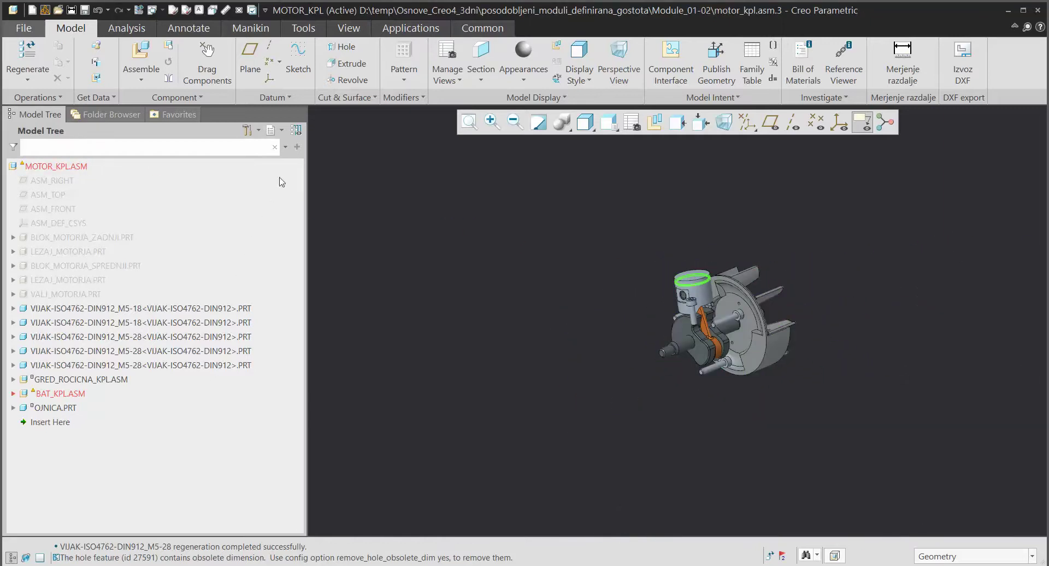
- Filter the assembly's model tree for Failed Items and open BAT.PRT, the parent part of the Round 1 feature
{"action": "left_click", "coordinate": [286, 148]}
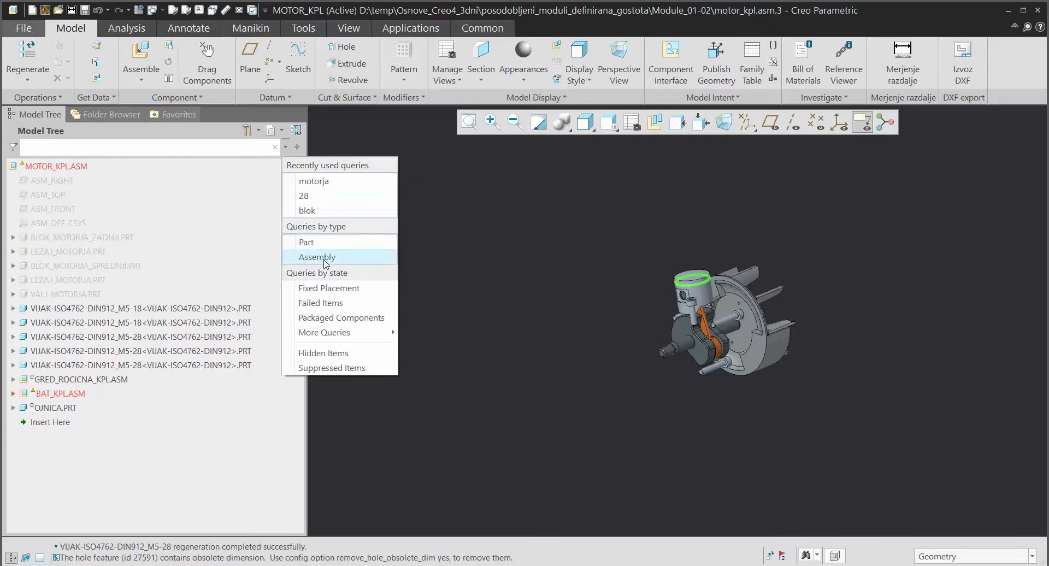
{"action": "left_click", "coordinate": [321, 303]}
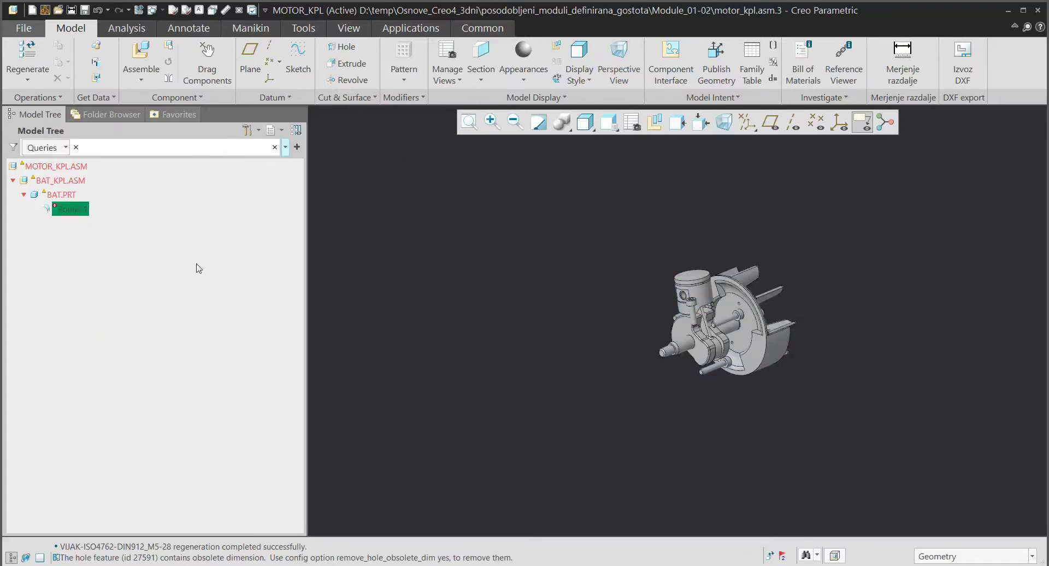
{"action": "left_click", "coordinate": [74, 212]}
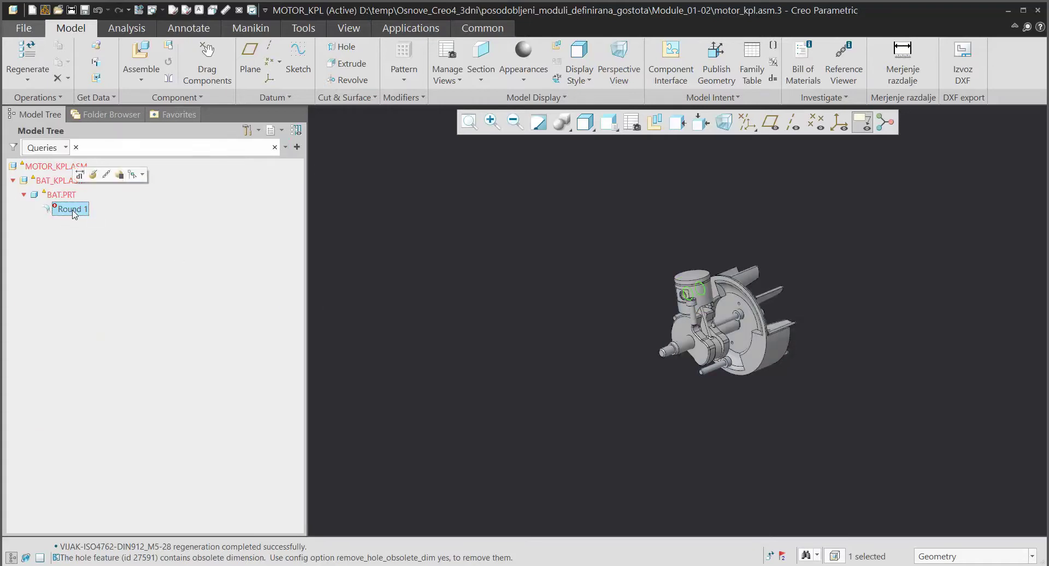
{"action": "left_click", "coordinate": [133, 175]}
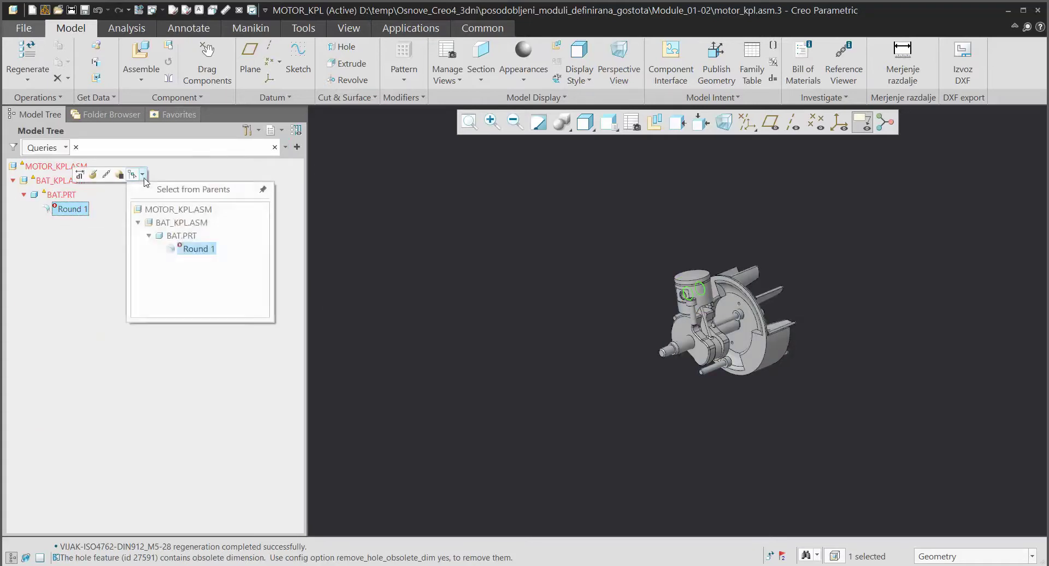
{"action": "left_click", "coordinate": [175, 239]}
{"action": "left_click", "coordinate": [195, 186]}
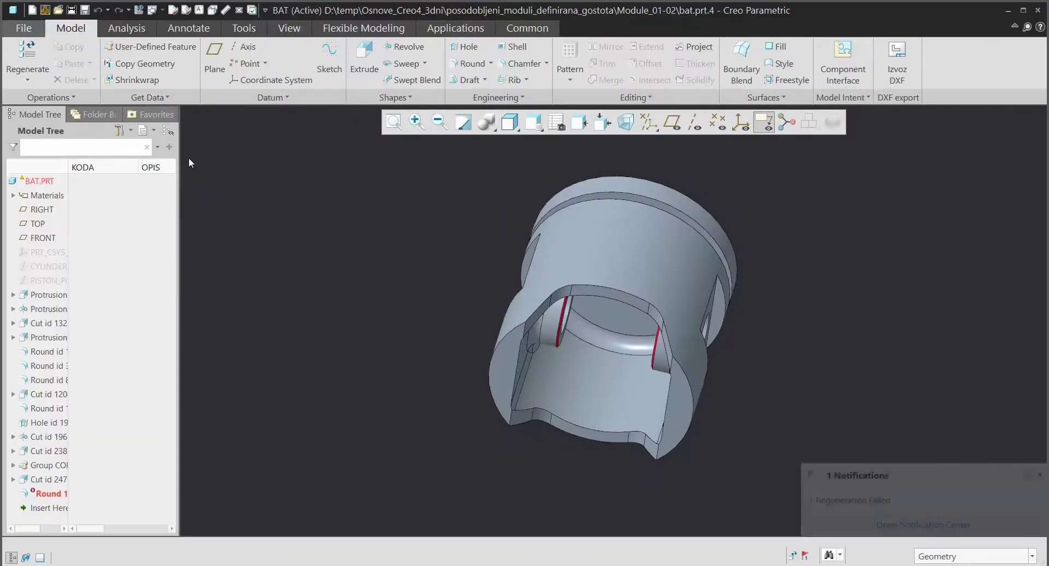
- Hide the extra model tree columns and filter the features of BAT.PRT for Failed Items
{"action": "left_click", "coordinate": [169, 130]}
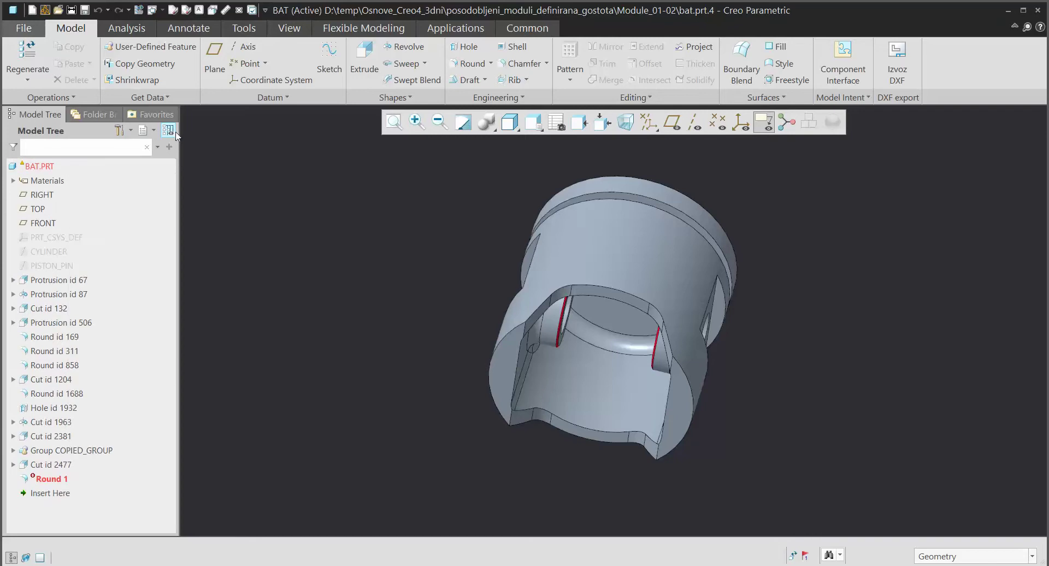
{"action": "left_click", "coordinate": [158, 147]}
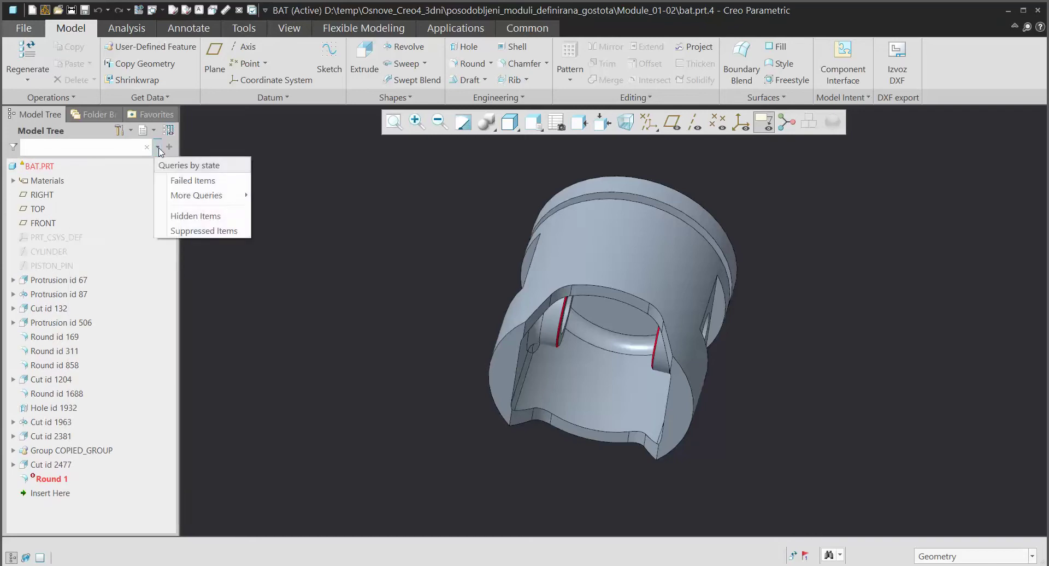
{"action": "left_click", "coordinate": [181, 182]}
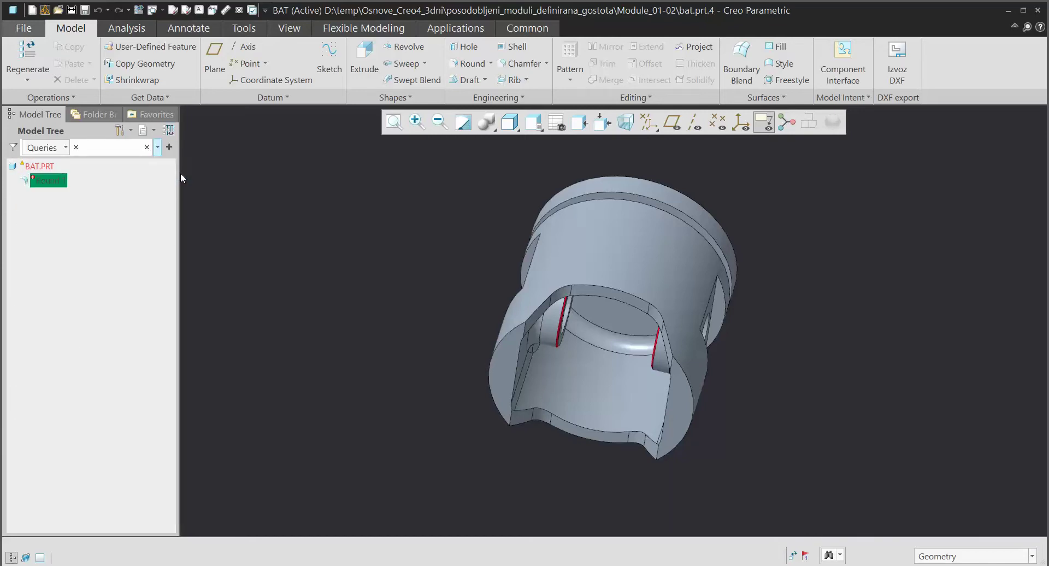
- Edit the dimensions of Round 1, set its radius to 1, and regenerate the part
{"action": "right_click", "coordinate": [233, 199]}
{"action": "left_click", "coordinate": [239, 177]}
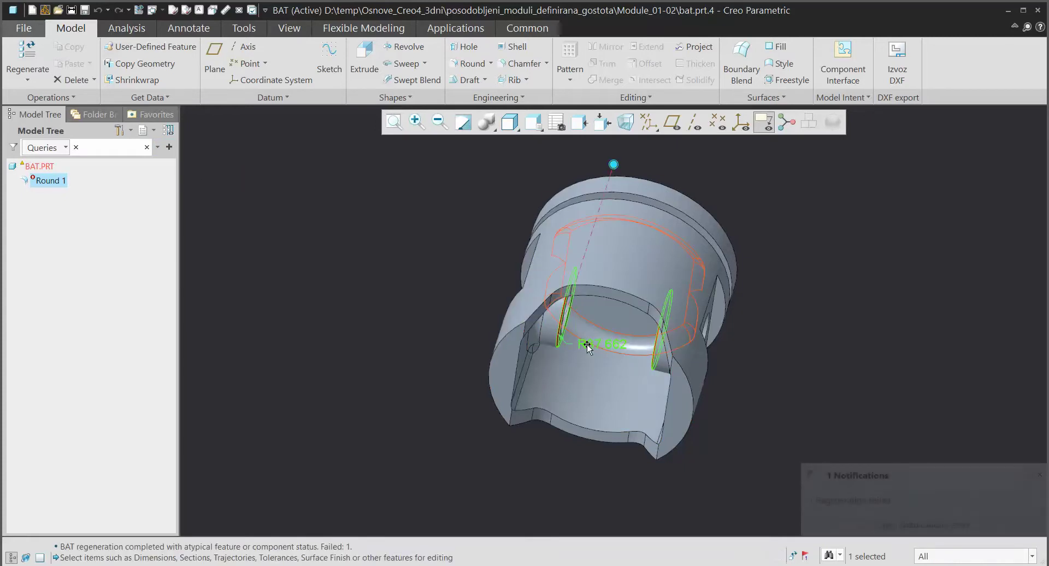
{"action": "double_click", "coordinate": [591, 344]}
{"action": "type", "text": "1"}
{"action": "key", "text": "Return"}
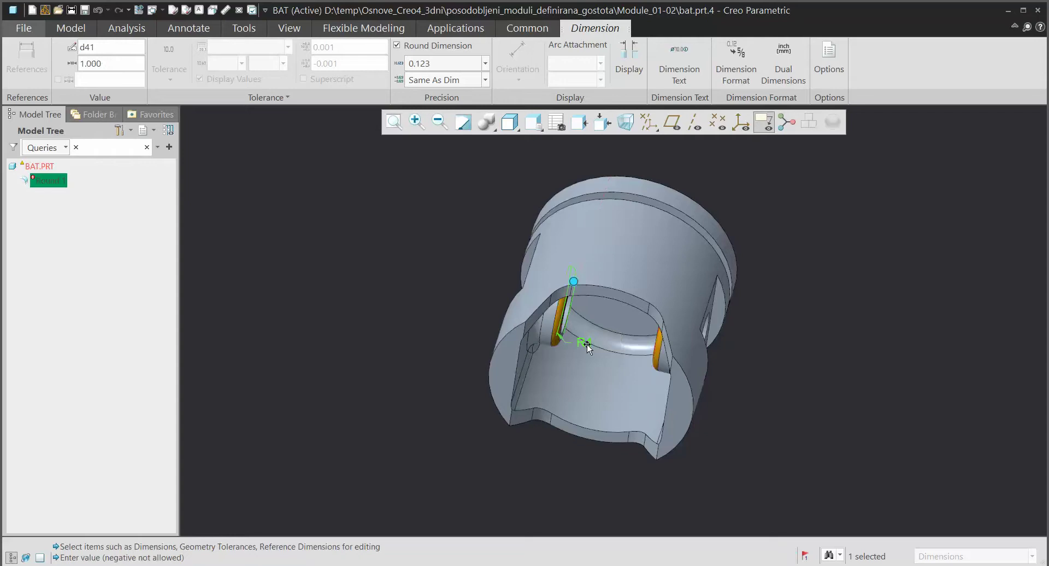
{"action": "left_click", "coordinate": [401, 308]}
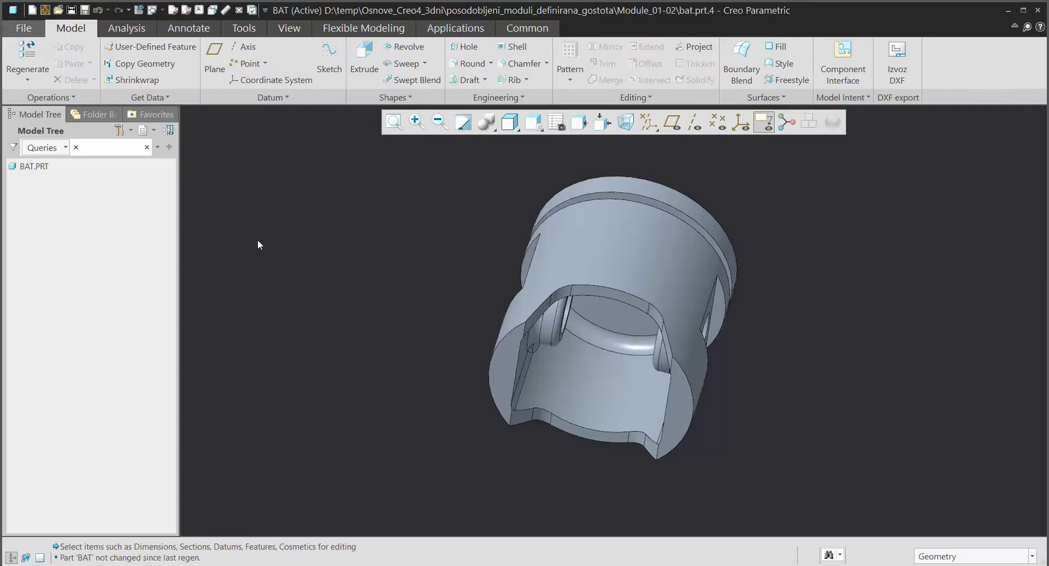
- Clear the Failed Items query, check the part for Suppressed Items, and clear that query too
{"action": "left_click", "coordinate": [146, 148]}
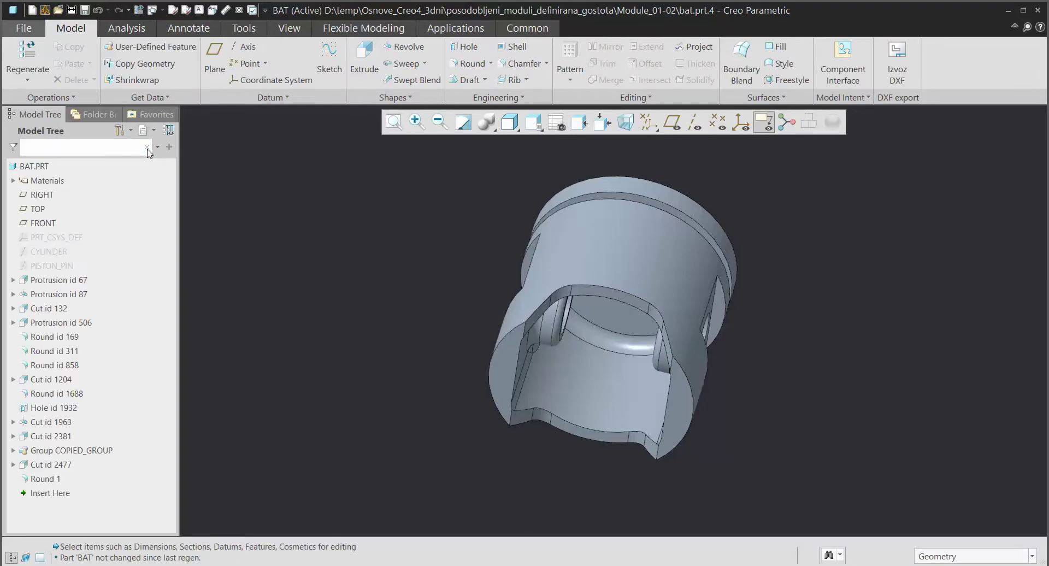
{"action": "left_click", "coordinate": [159, 147]}
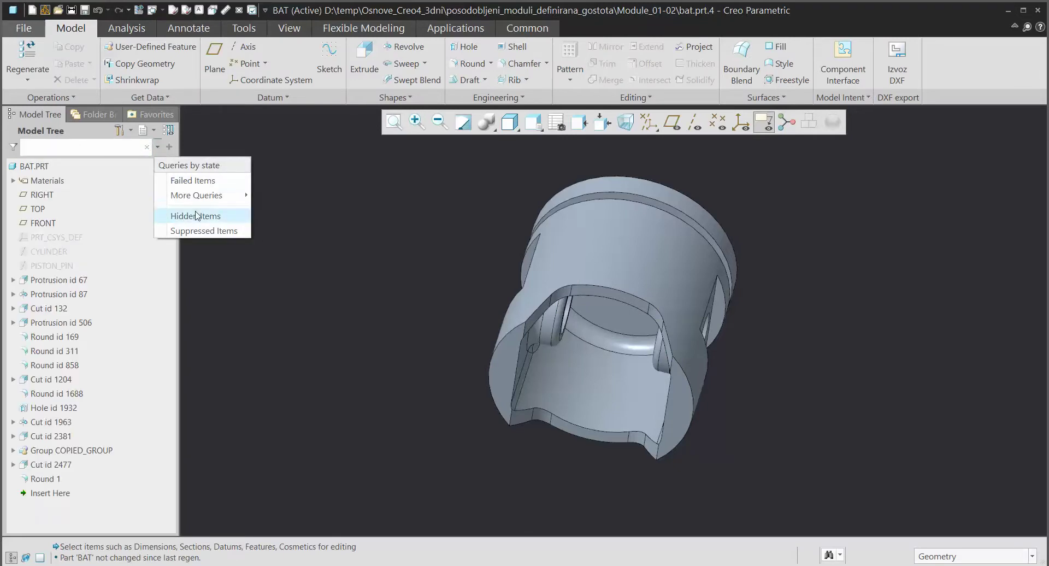
{"action": "left_click", "coordinate": [204, 230]}
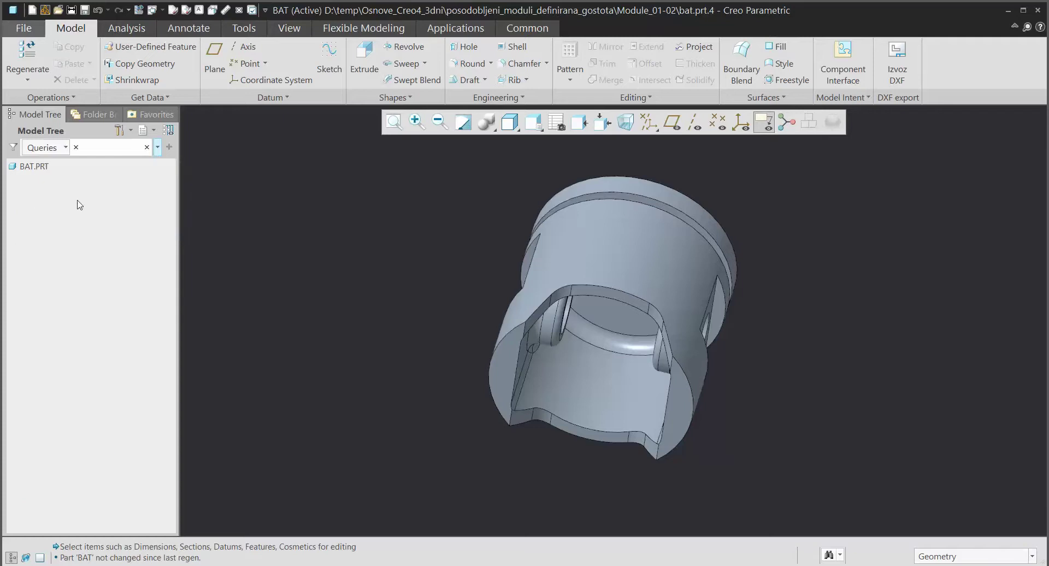
{"action": "left_click", "coordinate": [146, 148]}
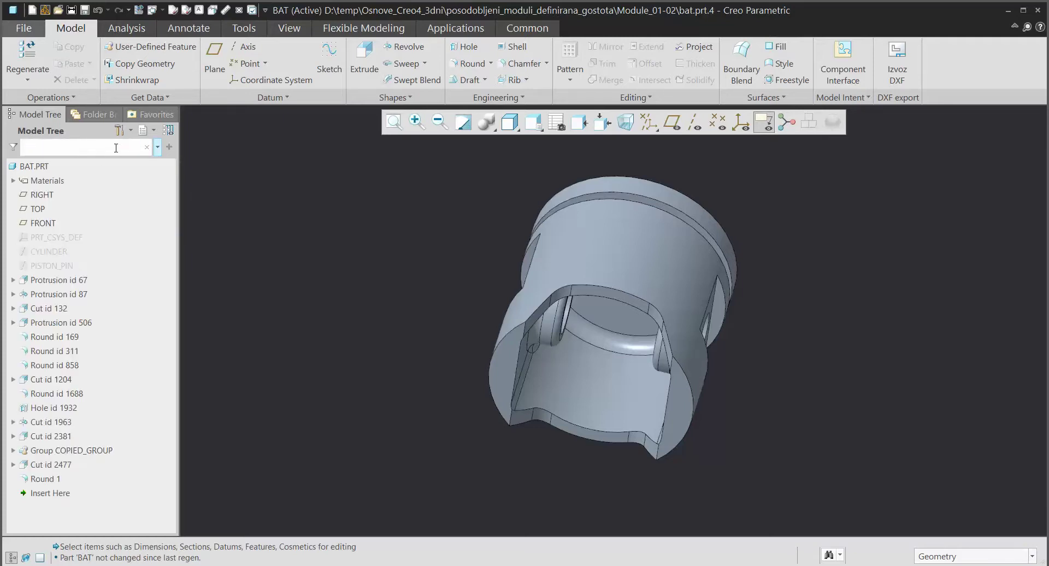
- Find all features containing the text round, suppress them together, and clear the query
{"action": "type", "text": "round"}
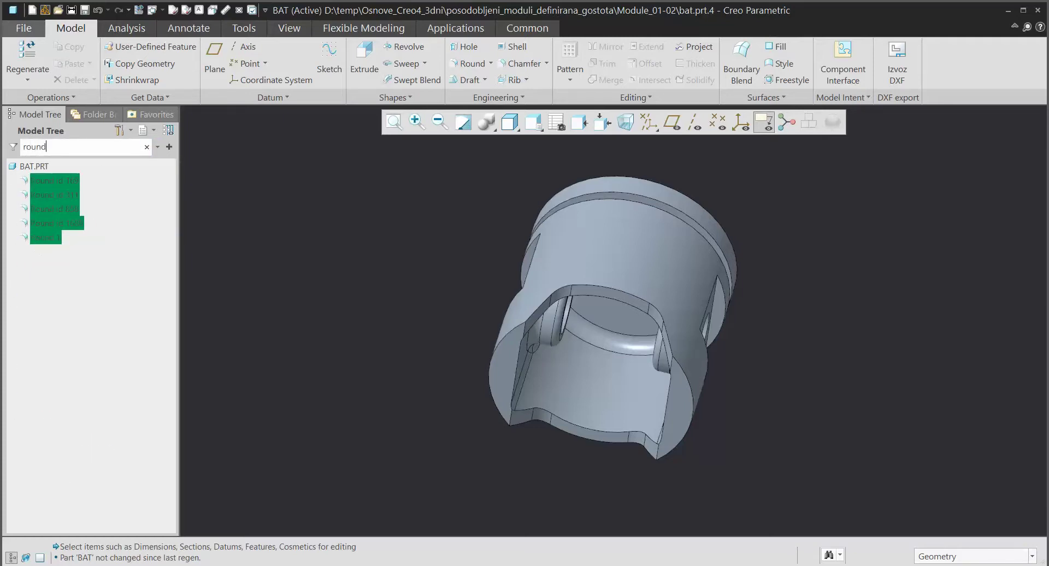
{"action": "left_click", "coordinate": [169, 147]}
{"action": "right_click", "coordinate": [75, 208]}
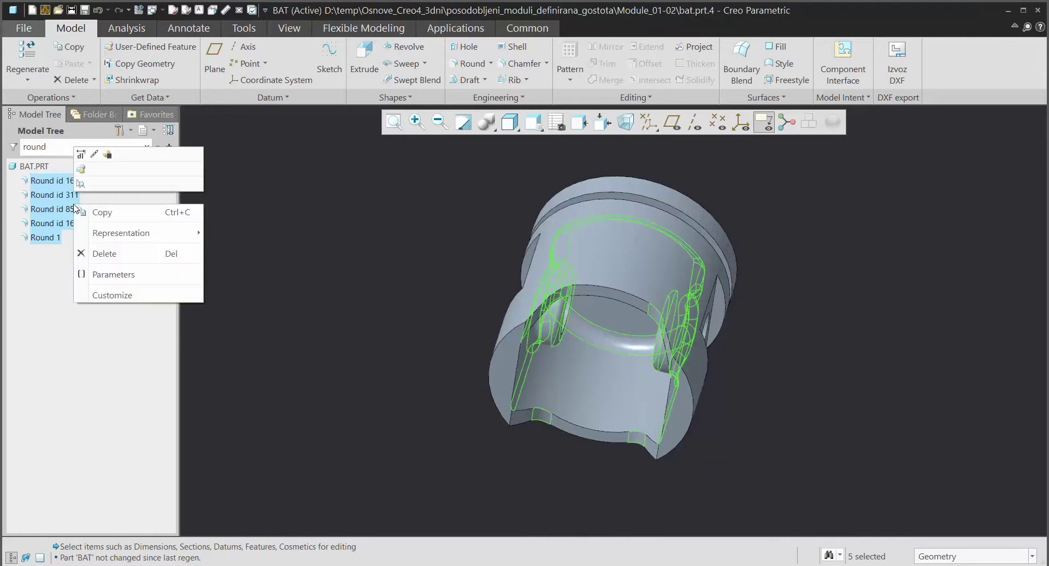
{"action": "left_click", "coordinate": [106, 154]}
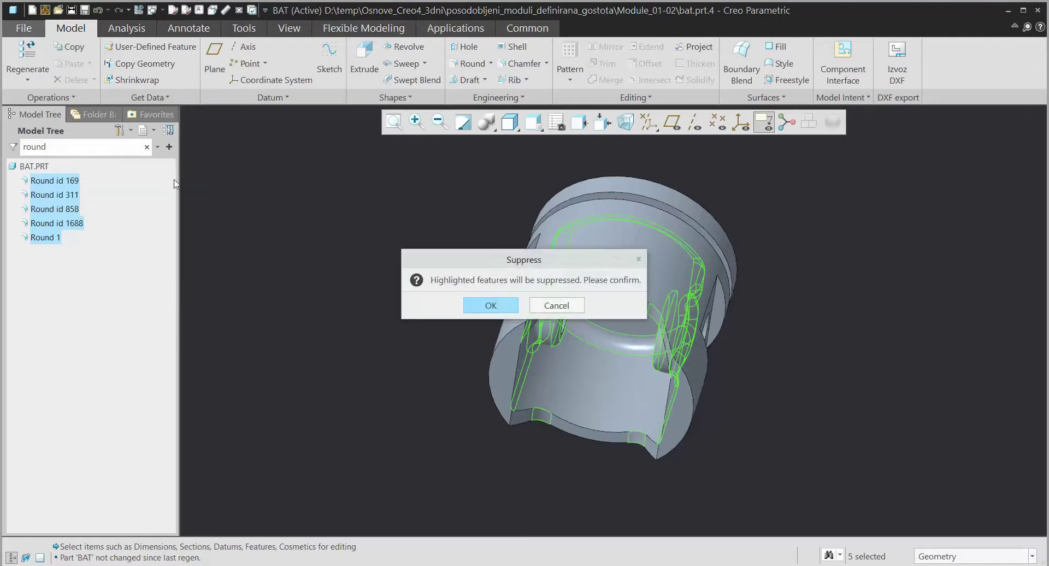
{"action": "left_click", "coordinate": [475, 303]}
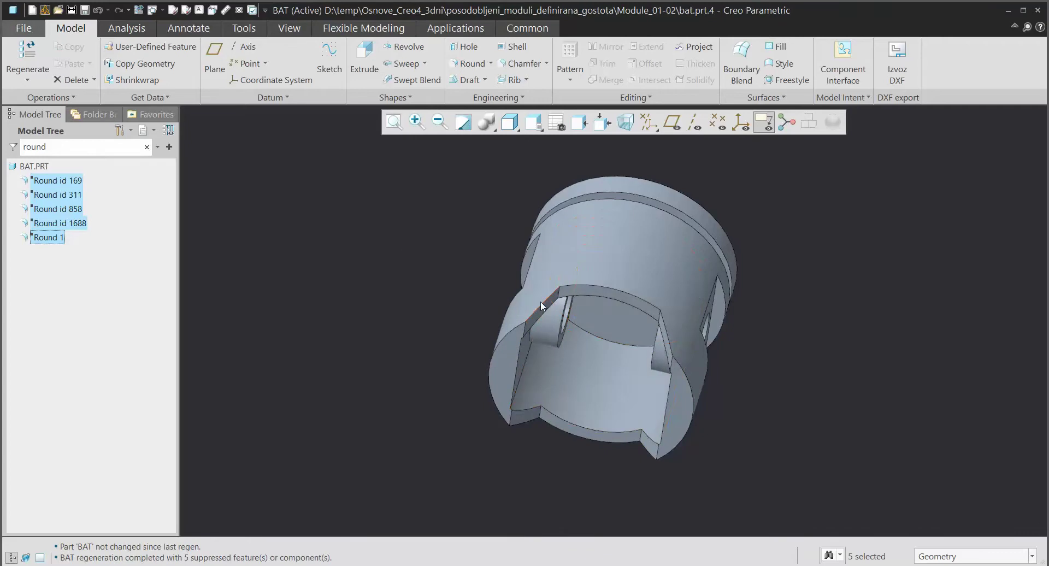
{"action": "left_click", "coordinate": [146, 146]}
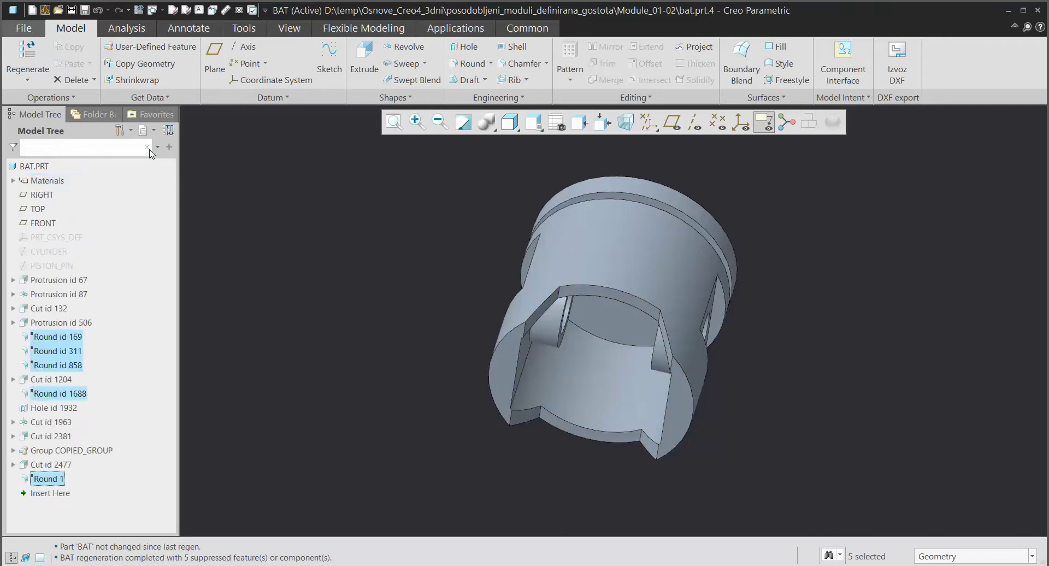
- Query the part for Hidden Items, show the coordinate system and both axes found, and clear the query
{"action": "left_click", "coordinate": [237, 176]}
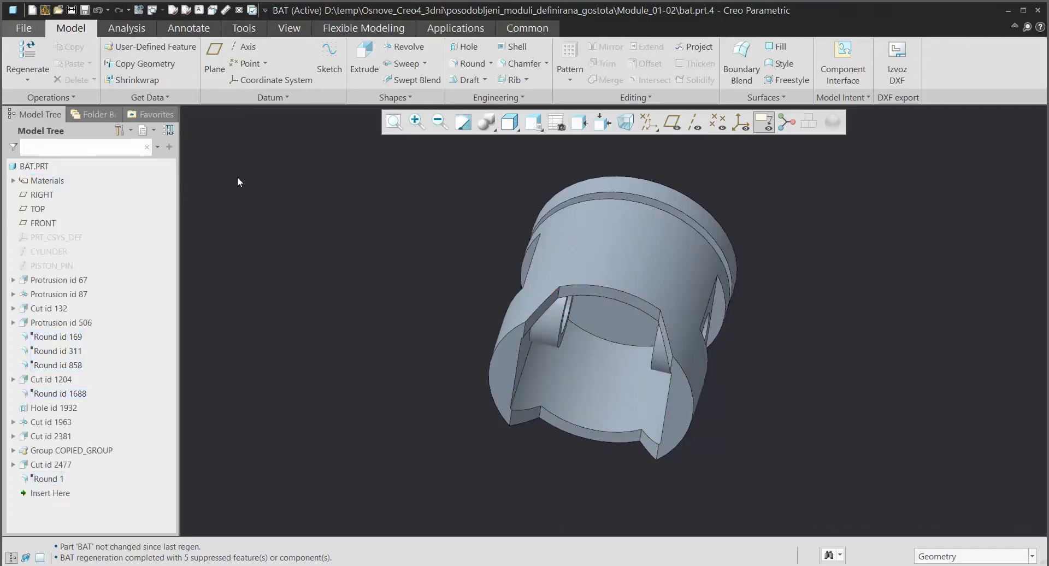
{"action": "left_click", "coordinate": [158, 148]}
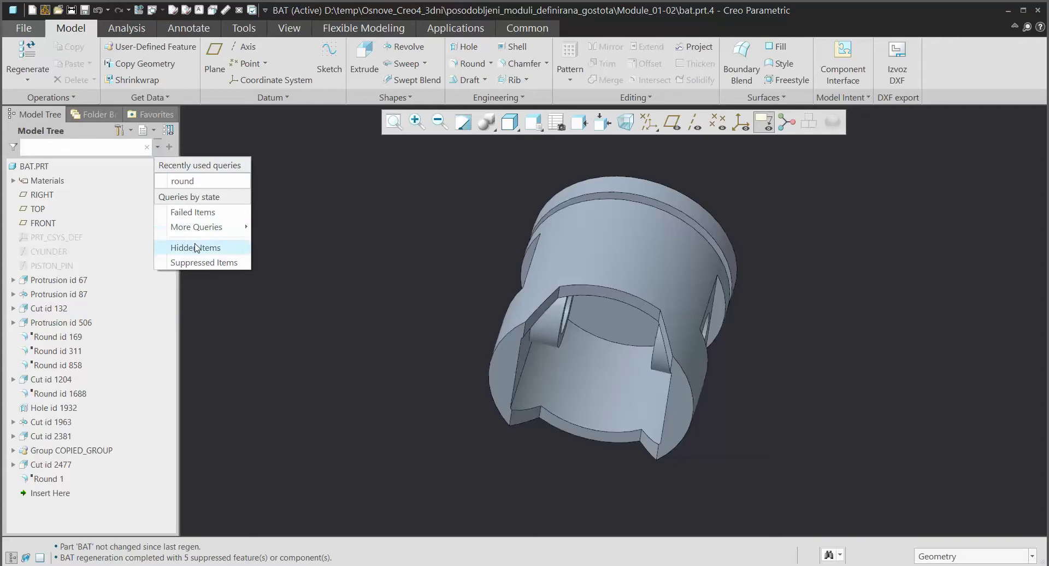
{"action": "left_click", "coordinate": [195, 248]}
{"action": "left_click", "coordinate": [170, 148]}
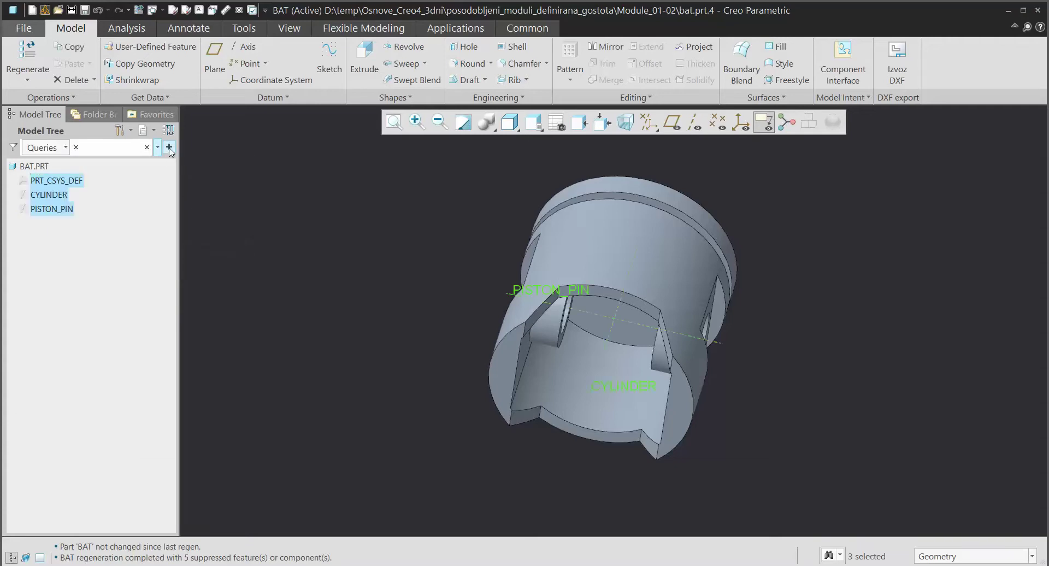
{"action": "right_click", "coordinate": [62, 194]}
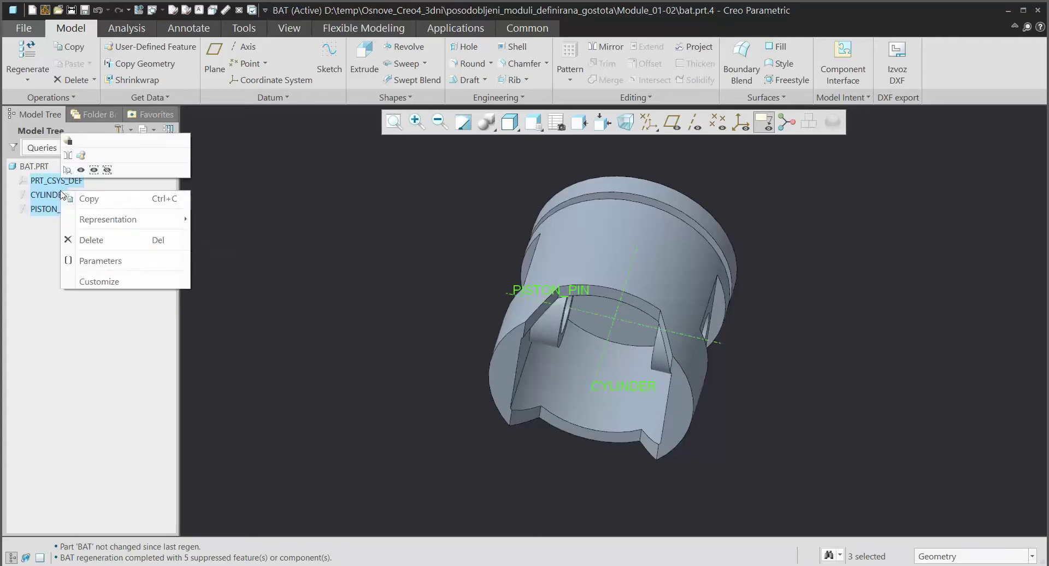
{"action": "left_click", "coordinate": [81, 170]}
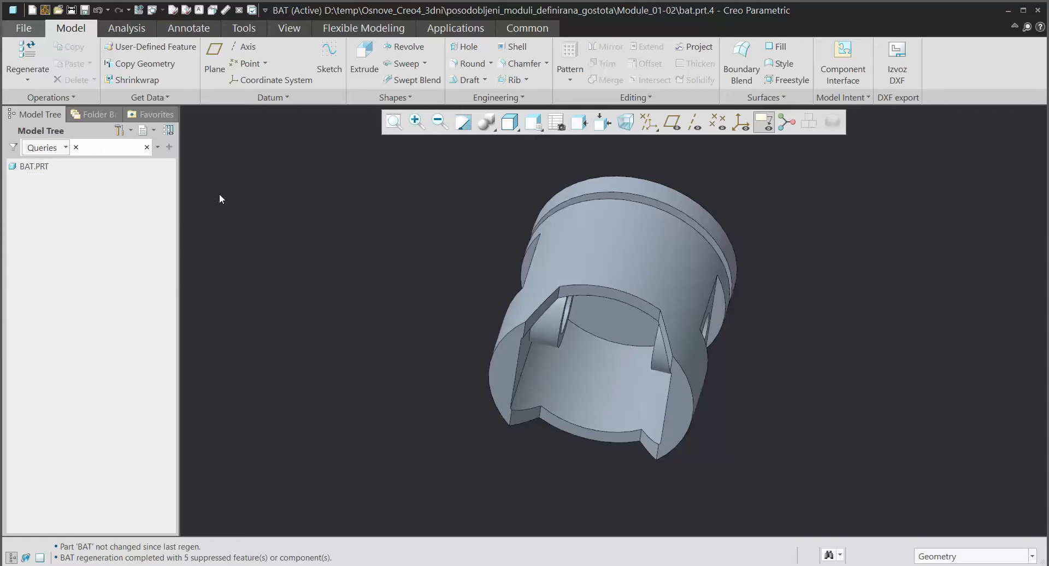
{"action": "left_click", "coordinate": [146, 148]}
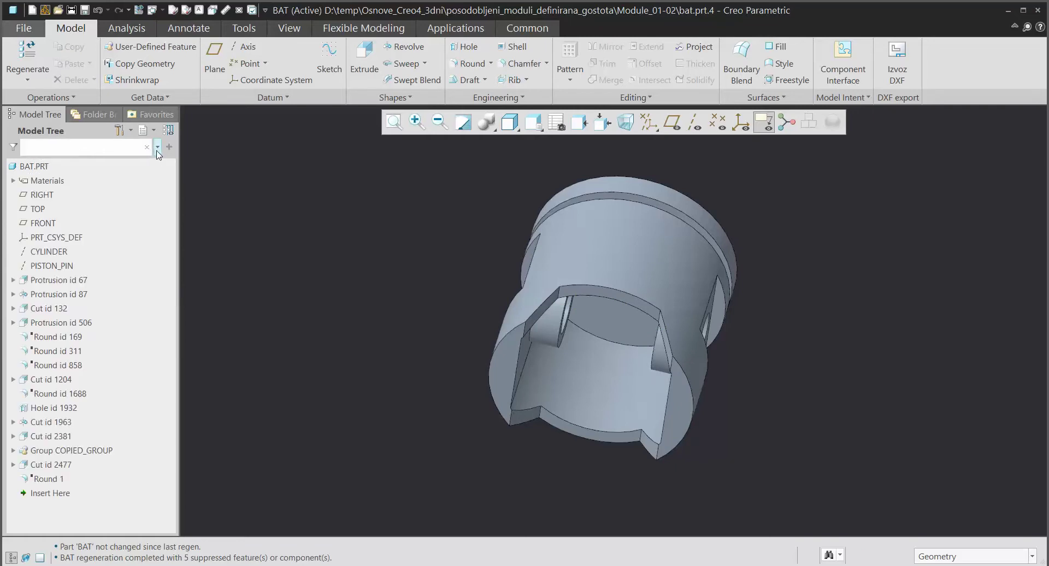
- Query the part for Suppressed Items, resume all the round features together, and clear the query
{"action": "left_click", "coordinate": [157, 148]}
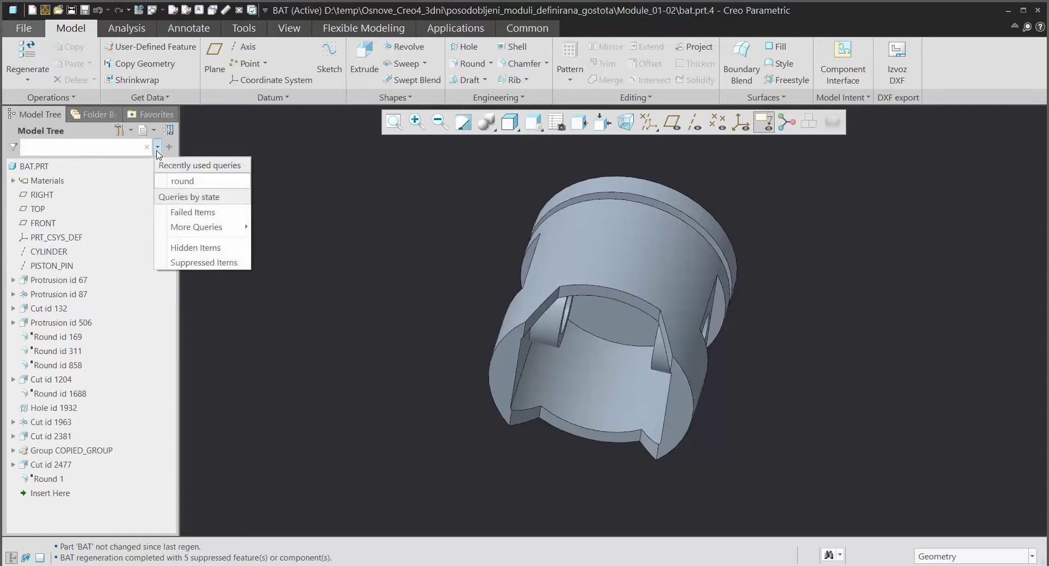
{"action": "left_click", "coordinate": [193, 263]}
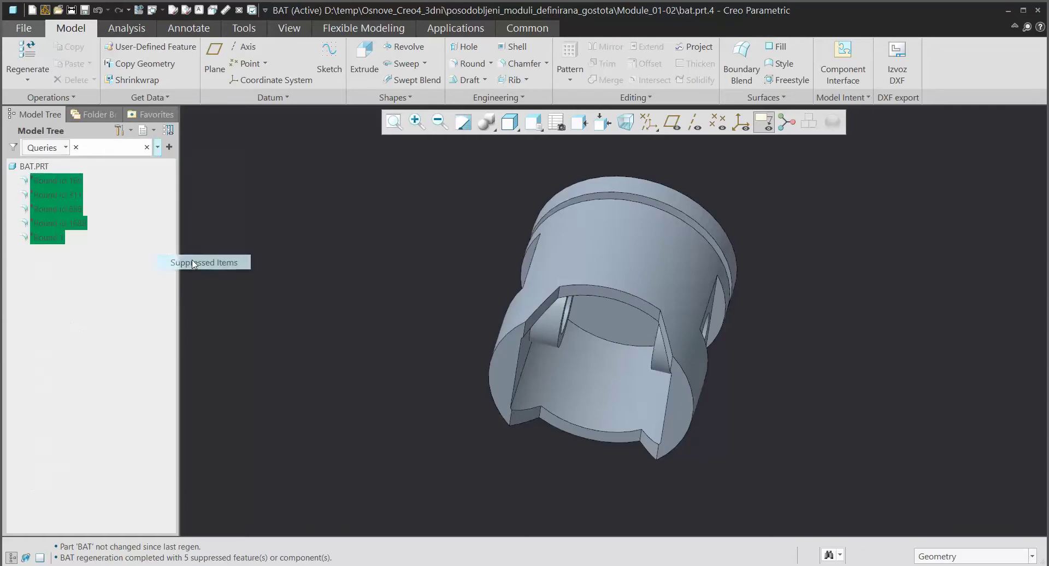
{"action": "left_click", "coordinate": [170, 147]}
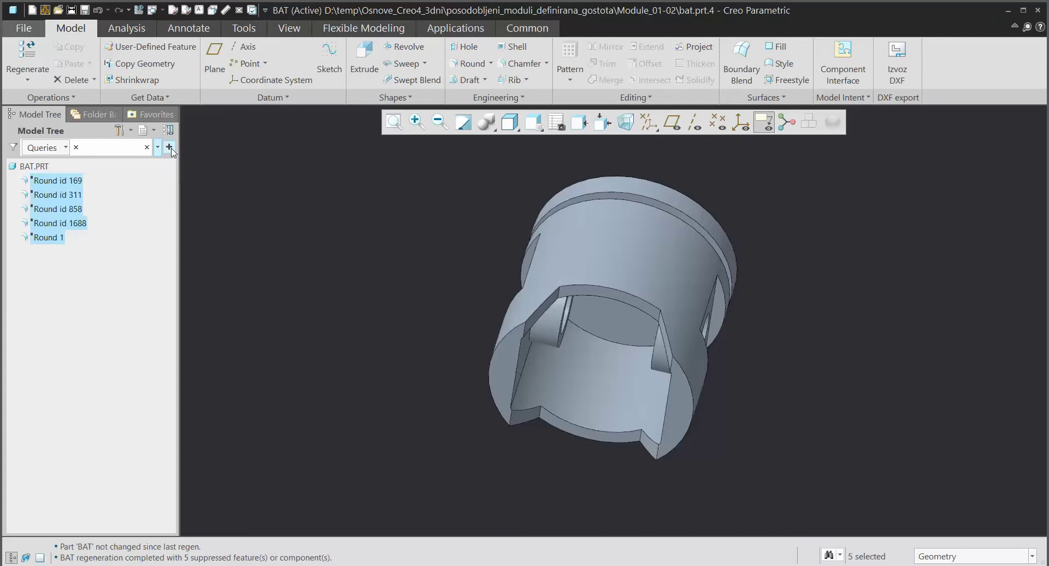
{"action": "right_click", "coordinate": [65, 201]}
{"action": "left_click", "coordinate": [72, 162]}
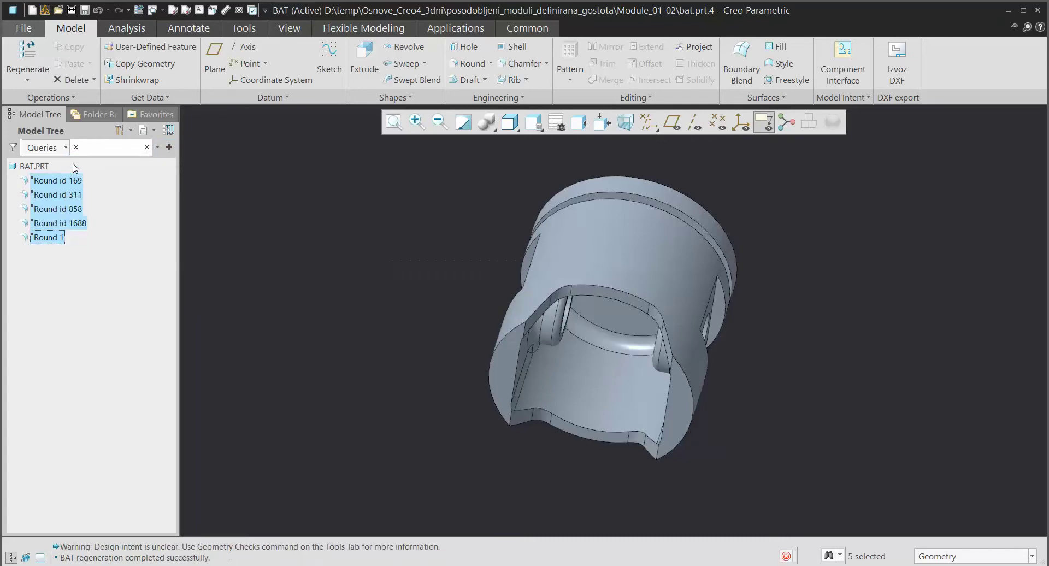
{"action": "left_click", "coordinate": [146, 147]}
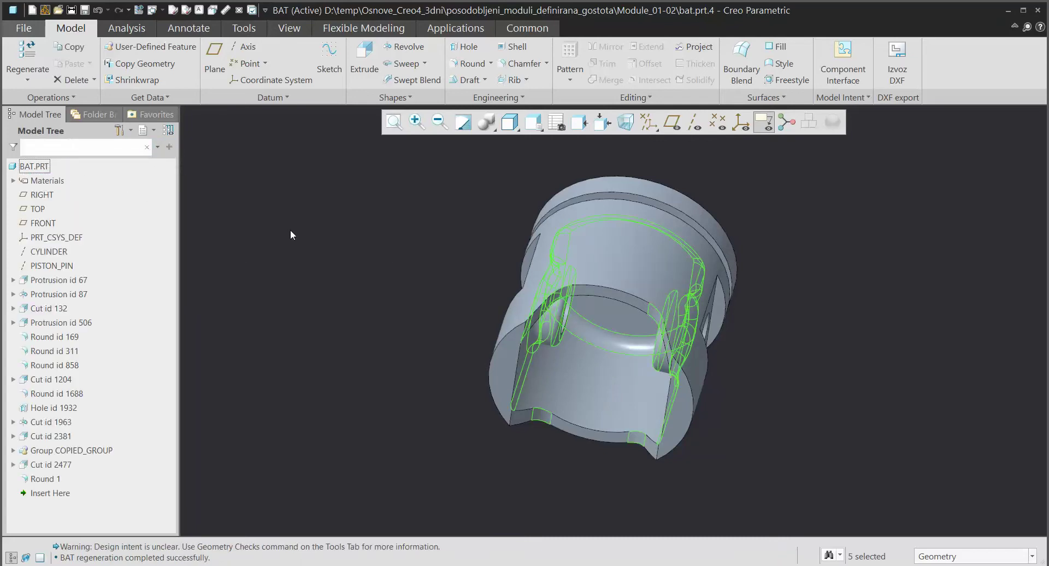
{"action": "middle_click_drag", "start_coordinate": [563, 255], "coordinate": [579, 327]}
{"action": "left_click", "coordinate": [387, 281]}
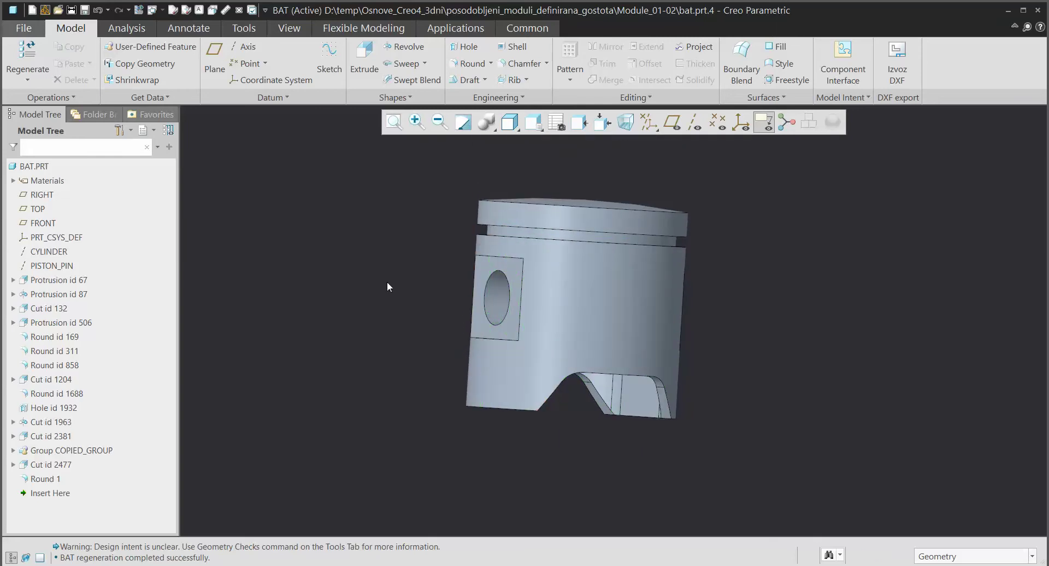